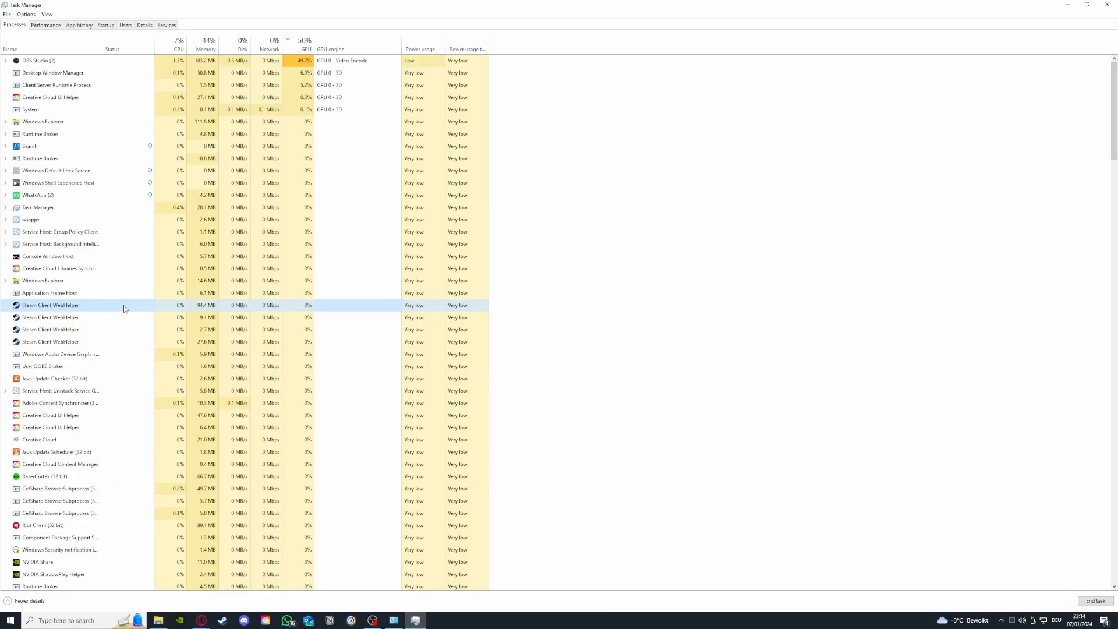
# End the highlighted Steam Client WebHelper process
pyautogui.rightClick(124, 308)
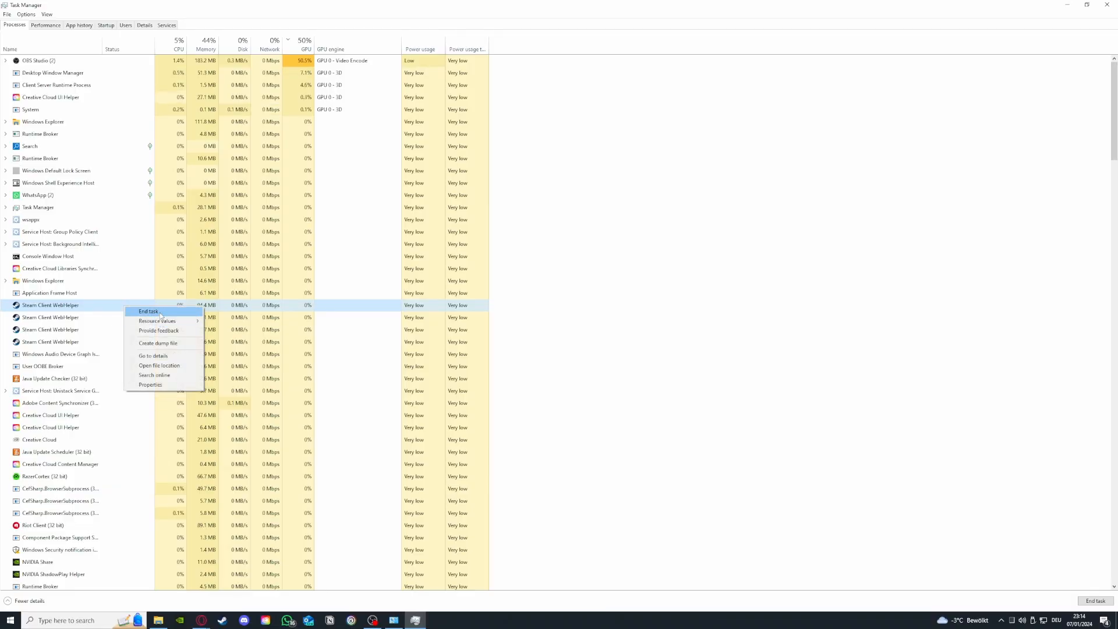
pyautogui.click(160, 313)
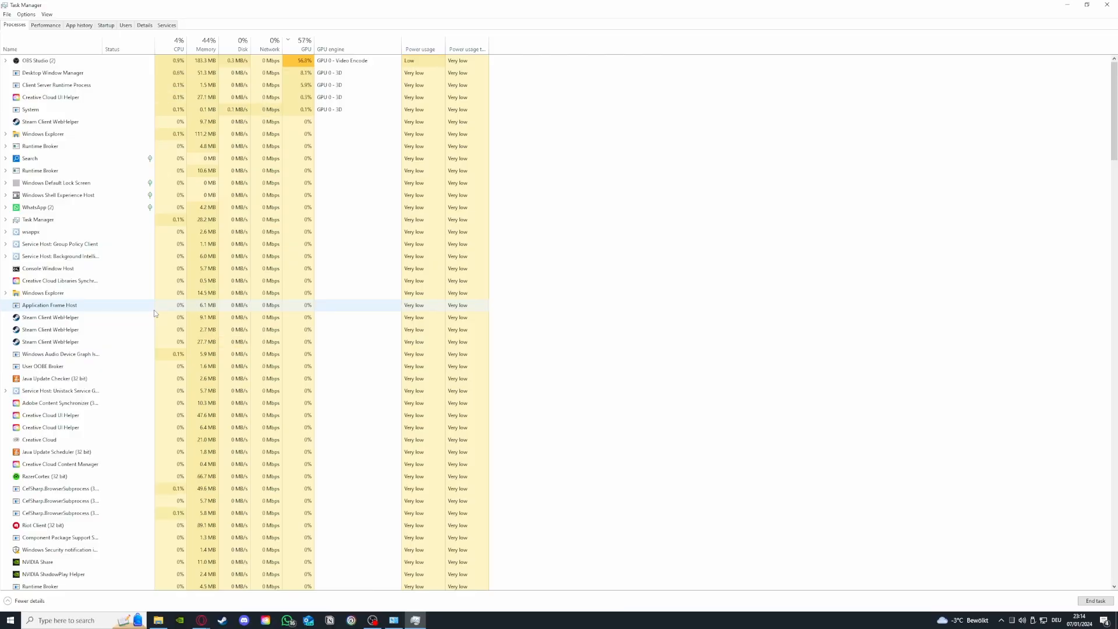
# Review the memory, CPU and GPU performance graphs, and look through the list of running processes again
pyautogui.click(58, 26)
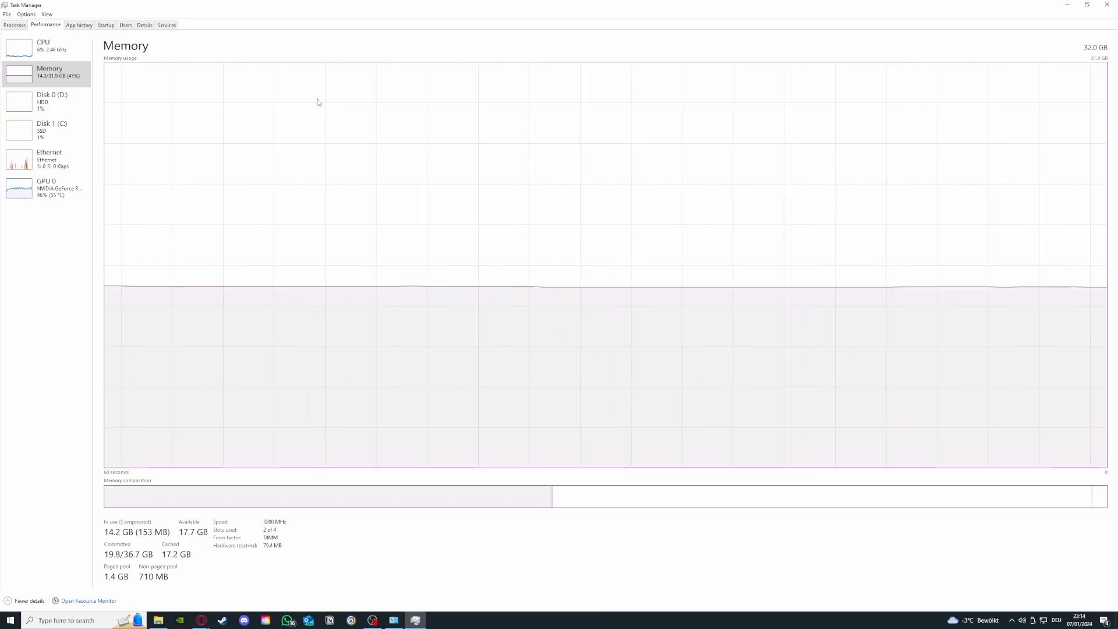
pyautogui.click(24, 57)
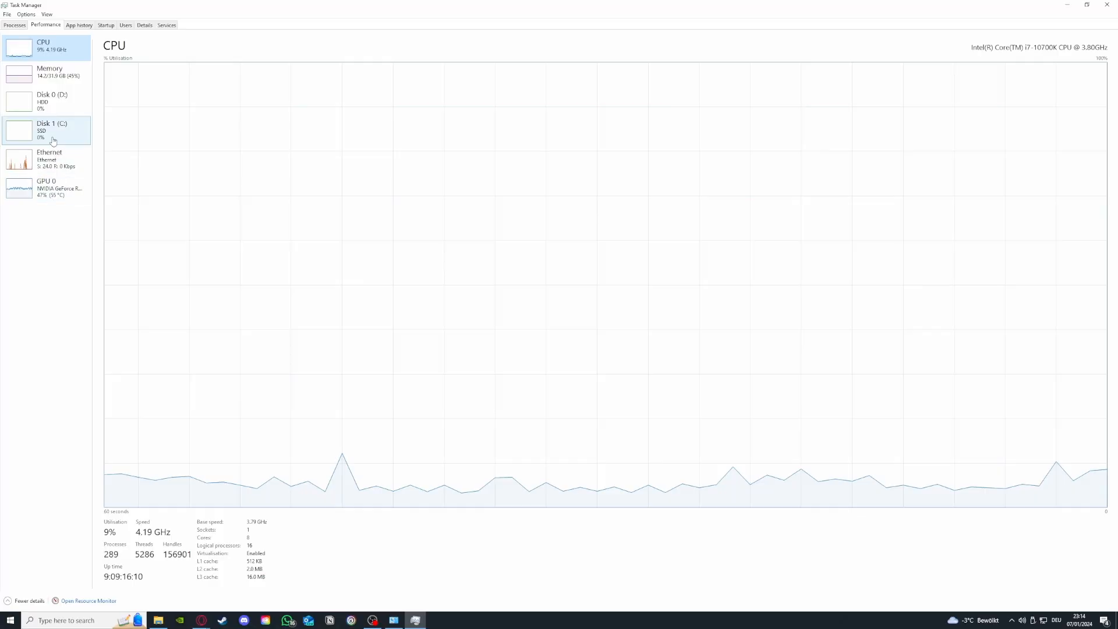
pyautogui.click(47, 188)
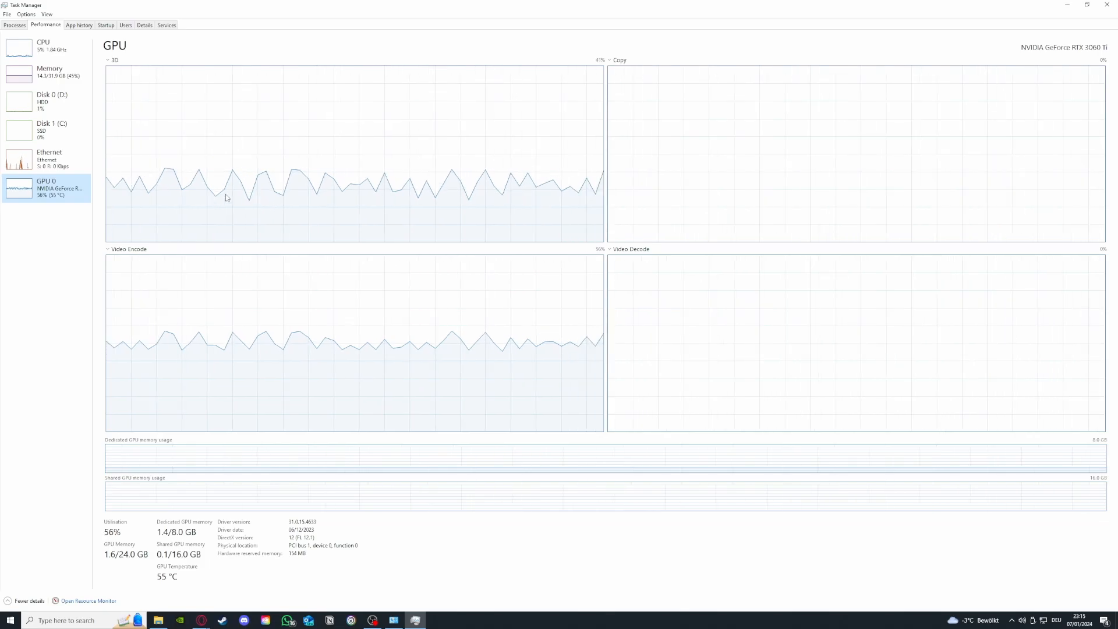
pyautogui.click(15, 25)
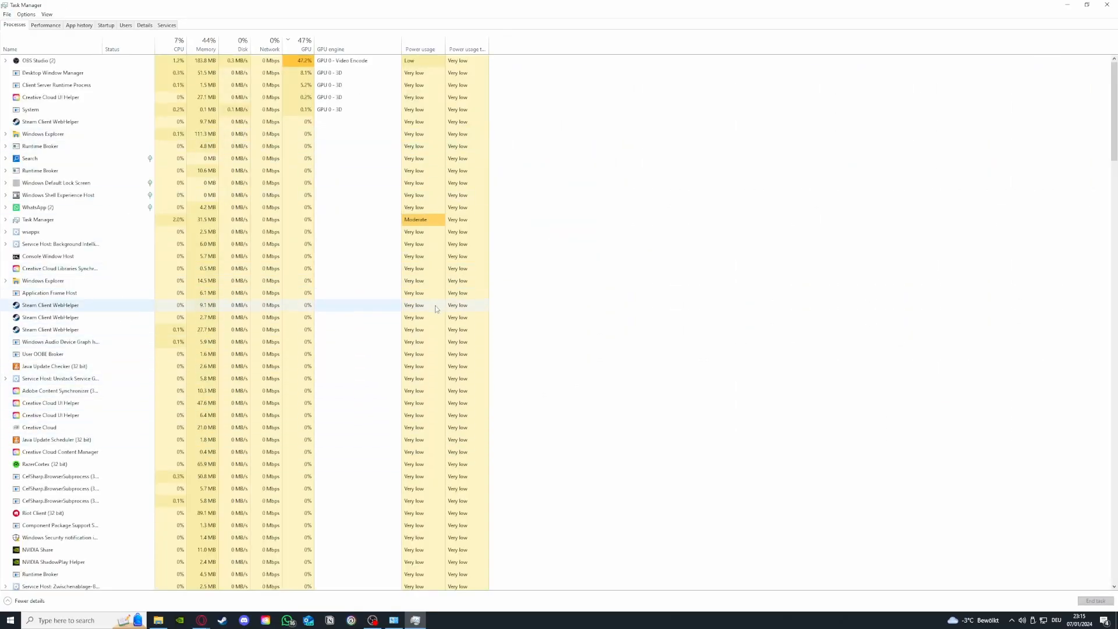
pyautogui.scroll(-2, 119, 324)
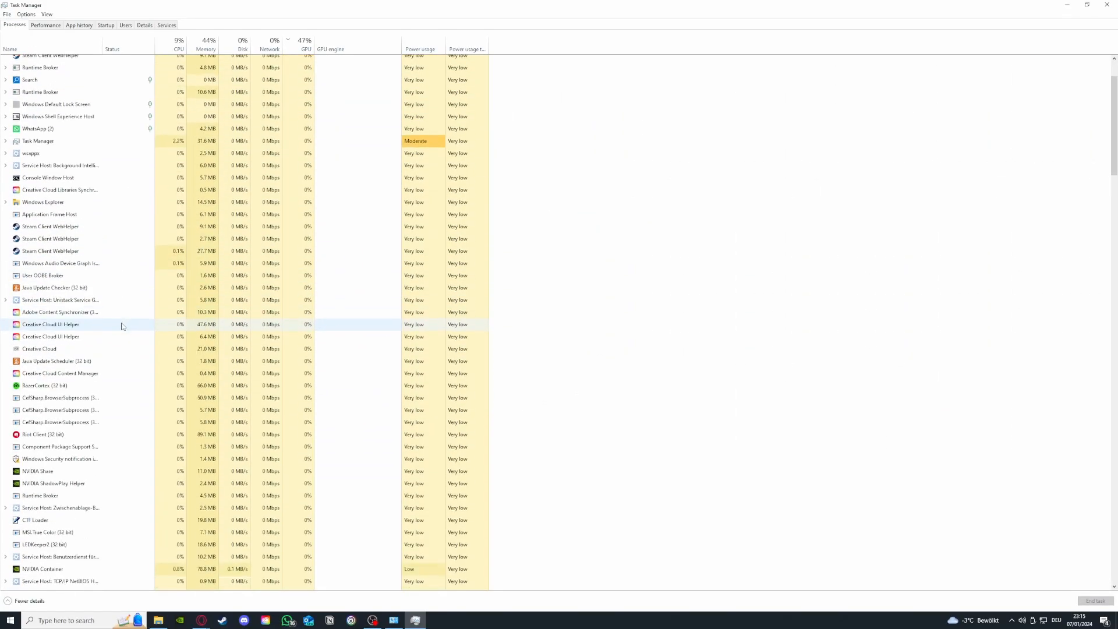
pyautogui.scroll(2, 135, 325)
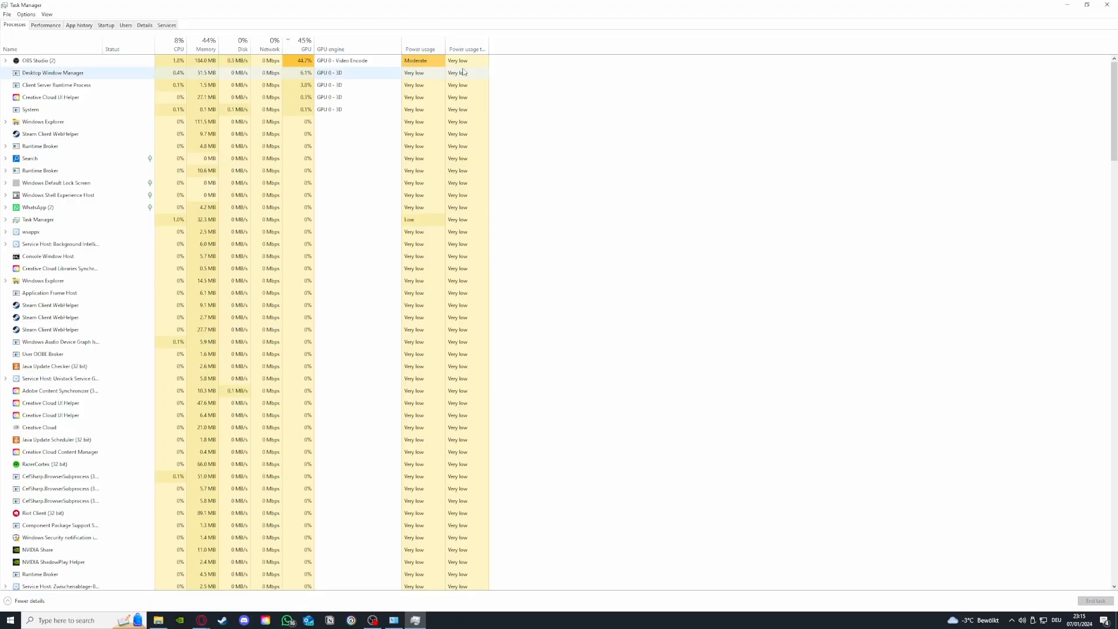
# View the app history and the startup apps, and show the available actions for the Parsec startup entry
pyautogui.click(84, 26)
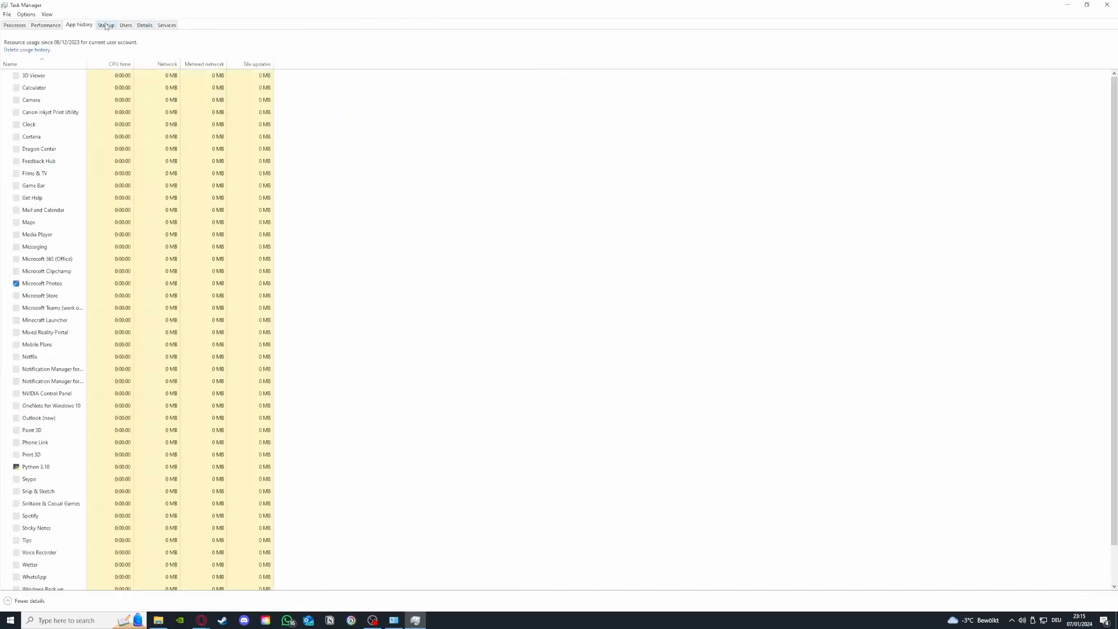
pyautogui.click(107, 26)
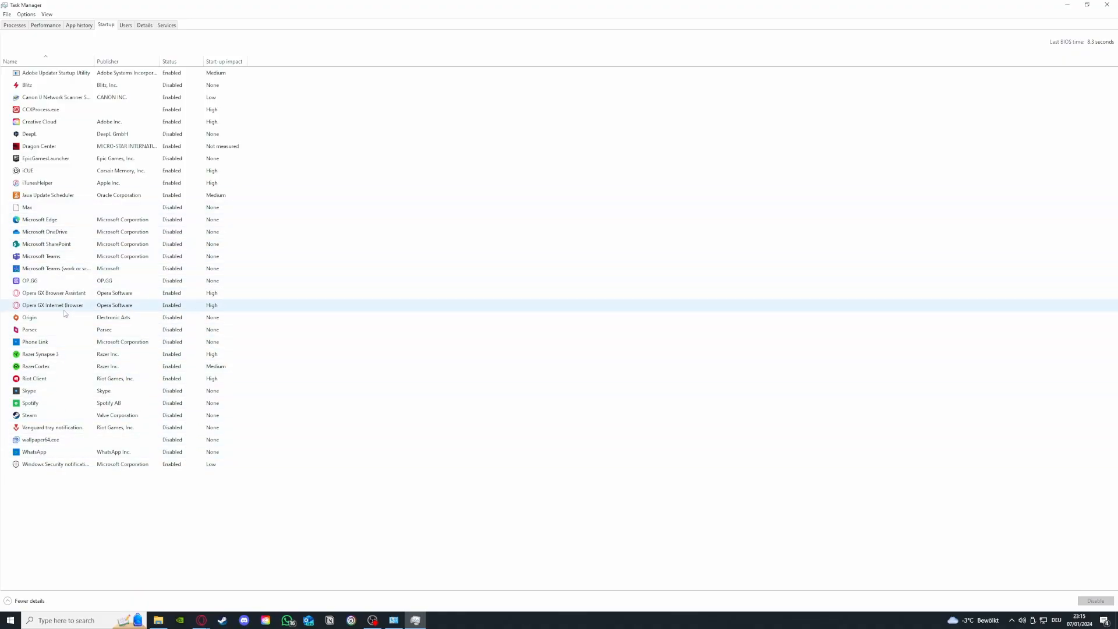
pyautogui.click(59, 330)
pyautogui.rightClick(72, 331)
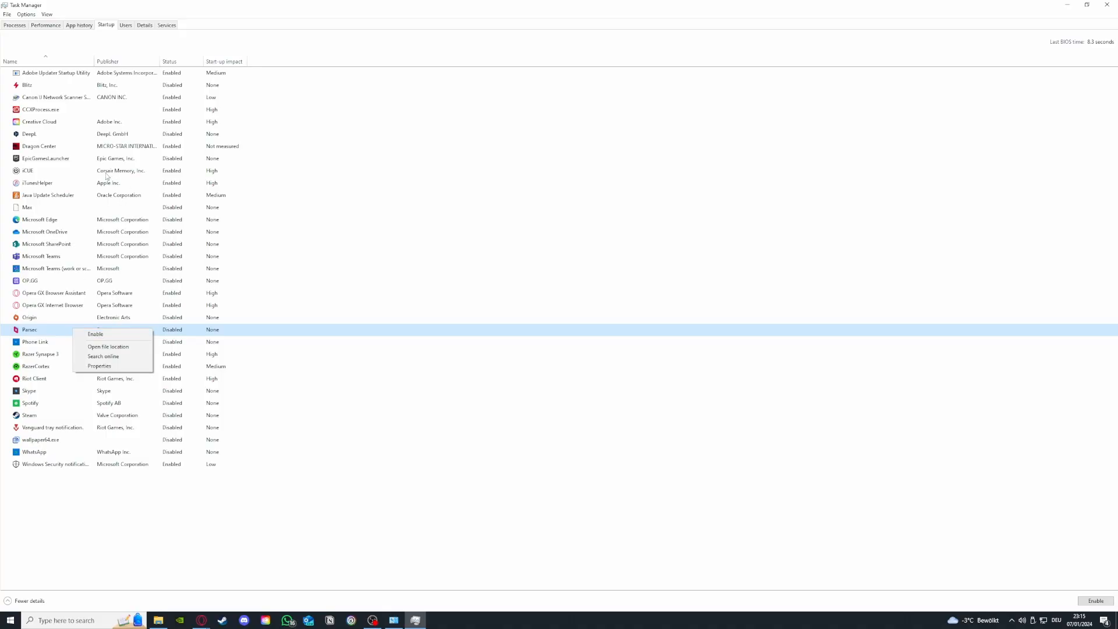
# Try to disable the iCUE startup entry, and close Task Manager
pyautogui.rightClick(64, 172)
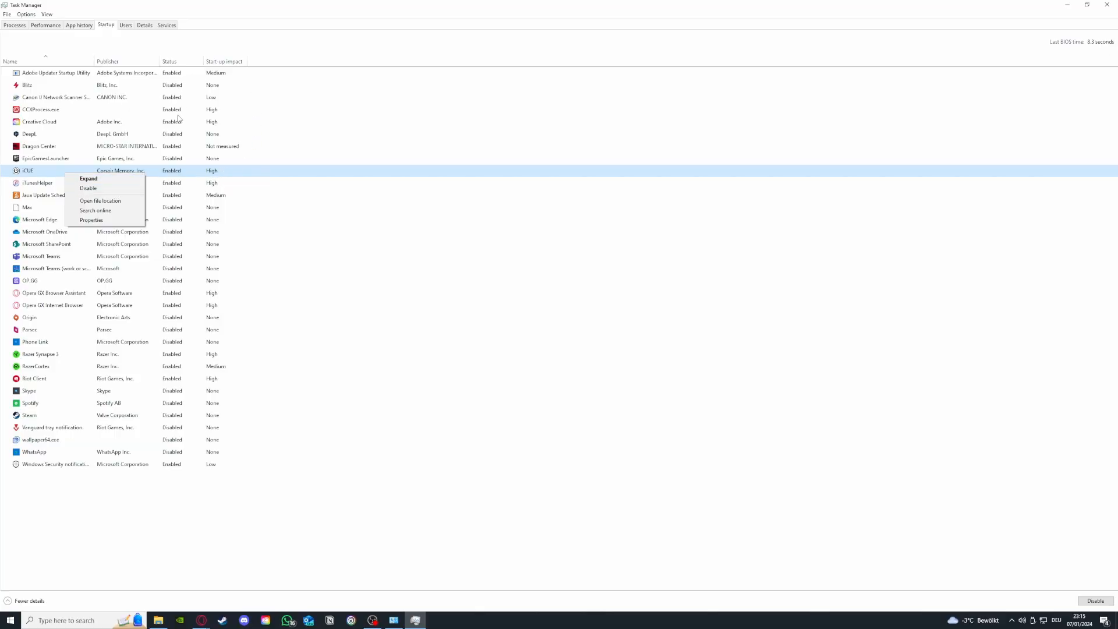
pyautogui.click(119, 188)
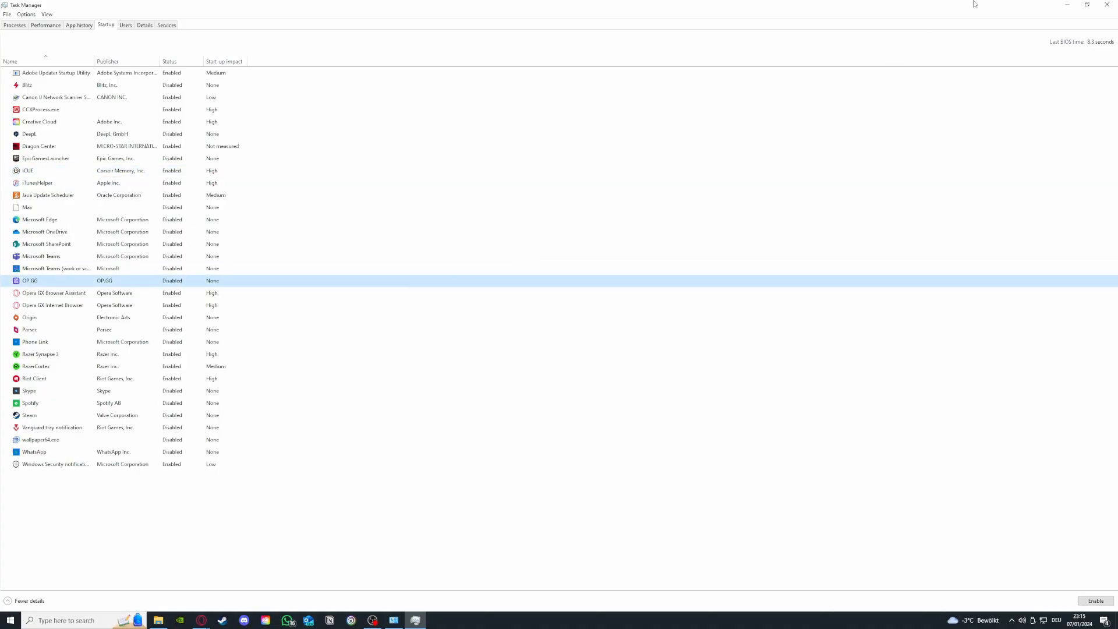
pyautogui.click(1106, 4)
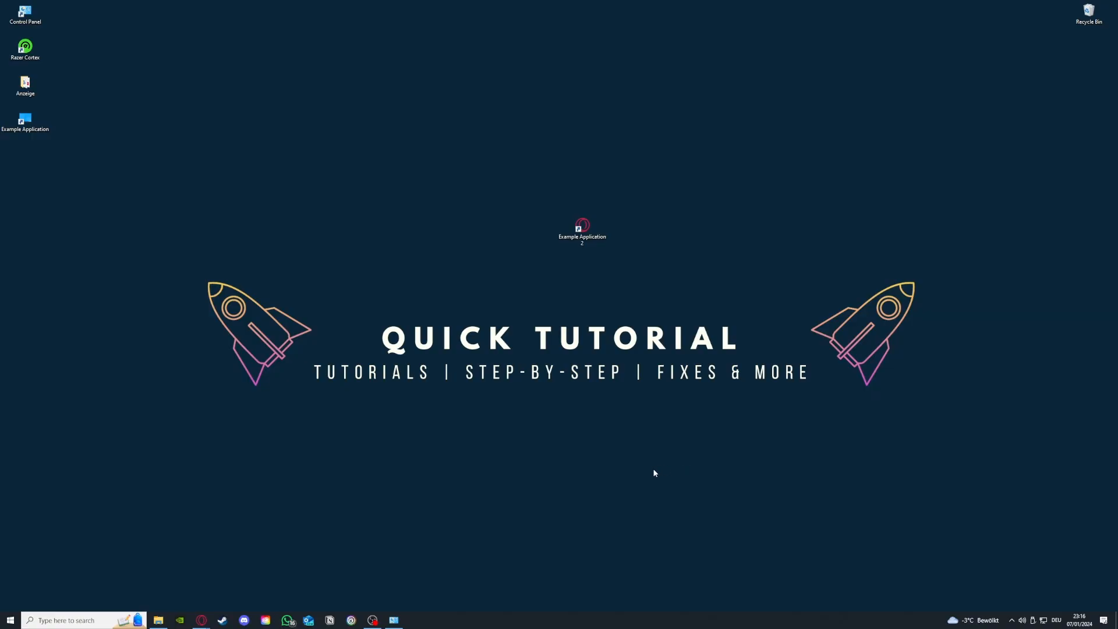
# Reopen Task Manager from the desktop and enlarge its window until the GPU and power usage columns fit
pyautogui.rightClick(509, 621)
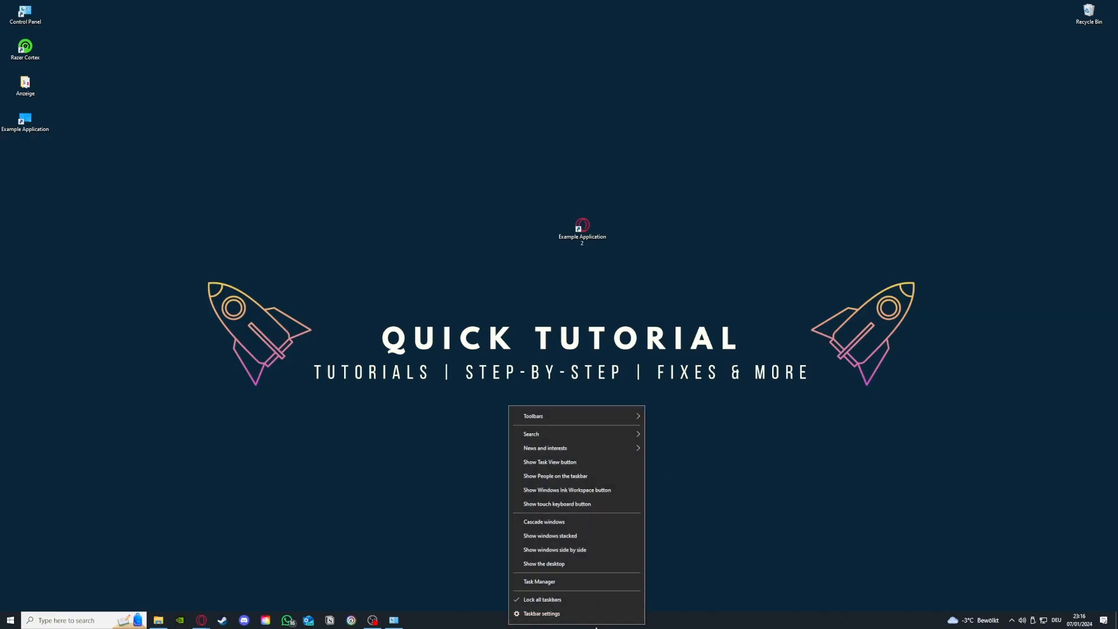
pyautogui.click(546, 582)
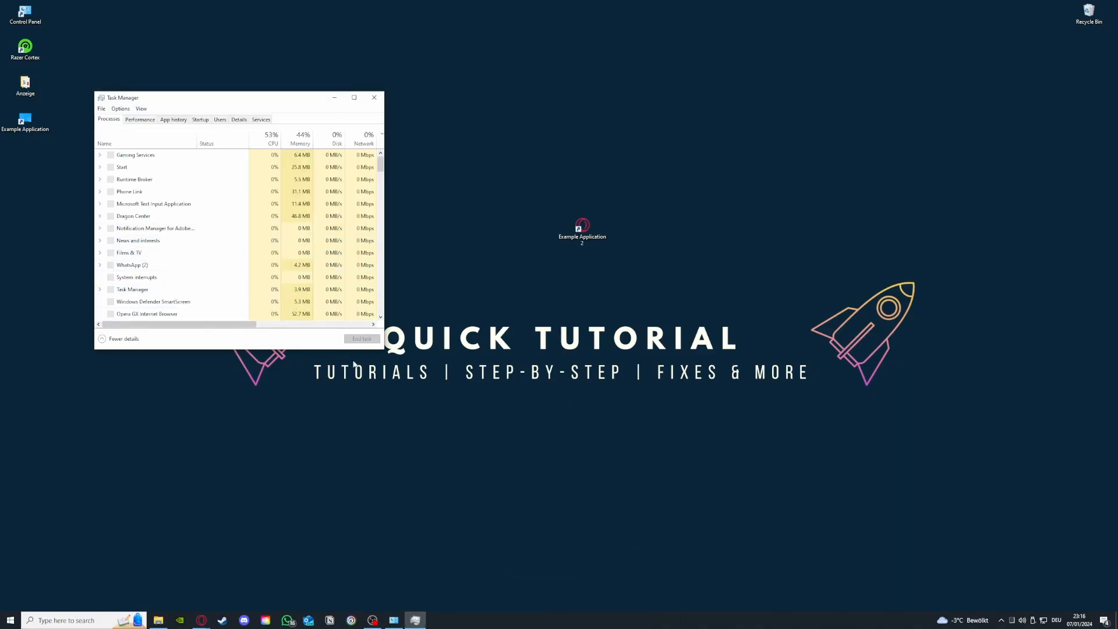
pyautogui.moveTo(379, 349); pyautogui.dragTo(726, 498)
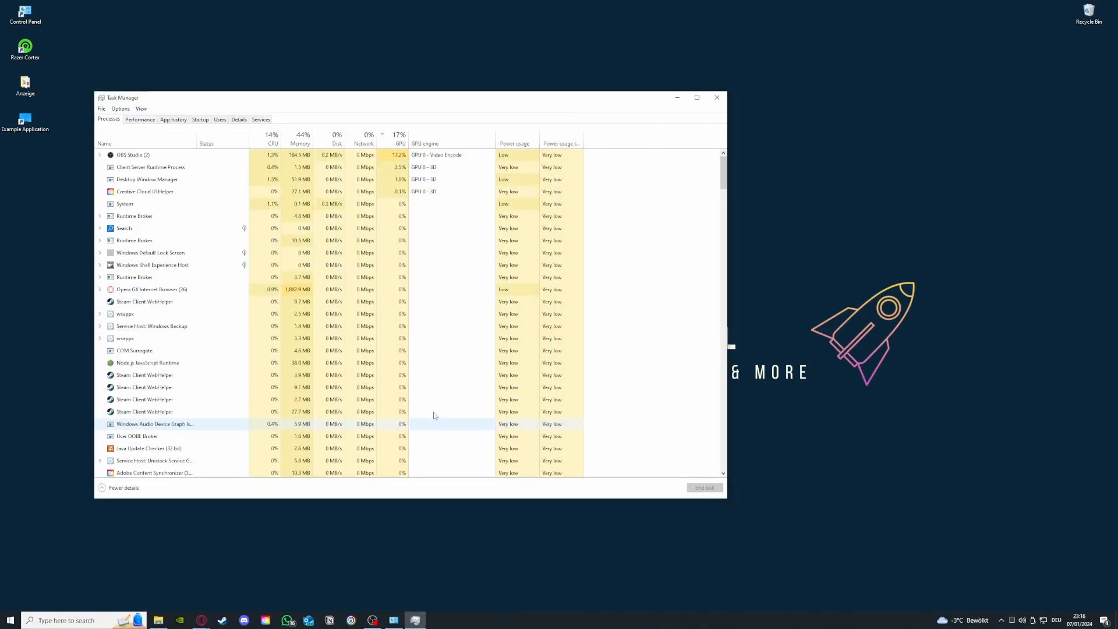
# Highlight the Steam Client WebHelper entries one after another in the process list, and close Task Manager
pyautogui.click(204, 301)
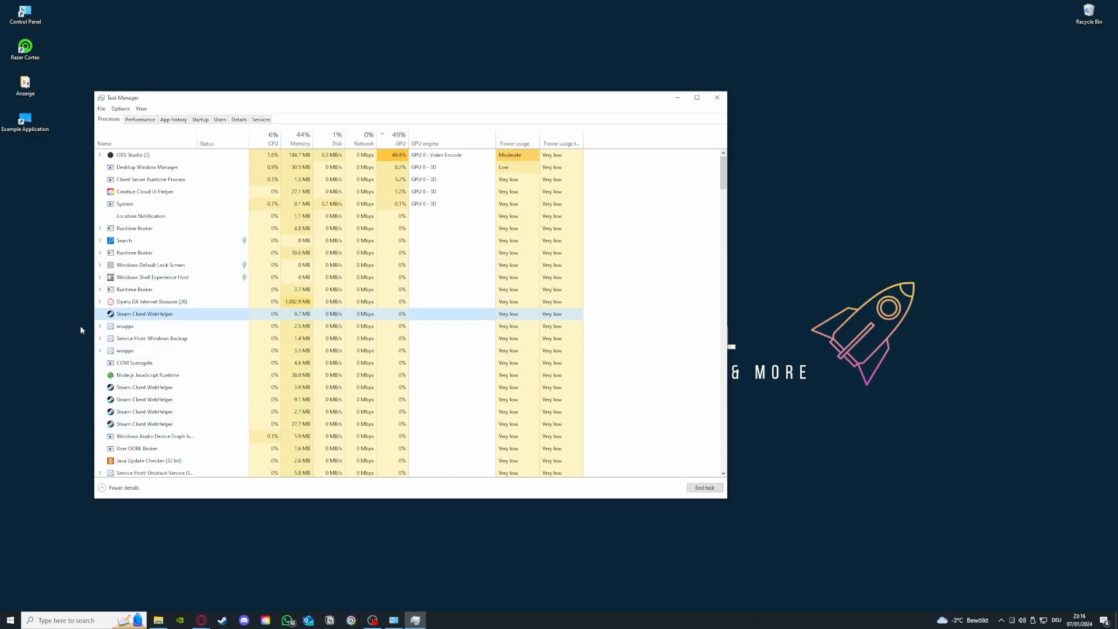
pyautogui.scroll(-3, 127, 368)
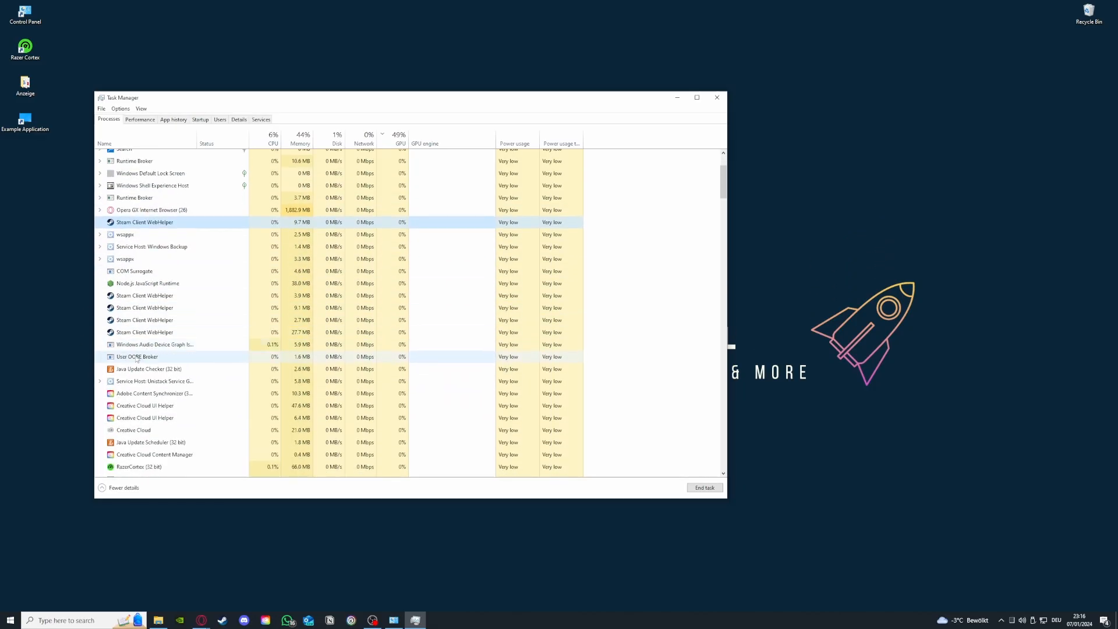
pyautogui.click(133, 294)
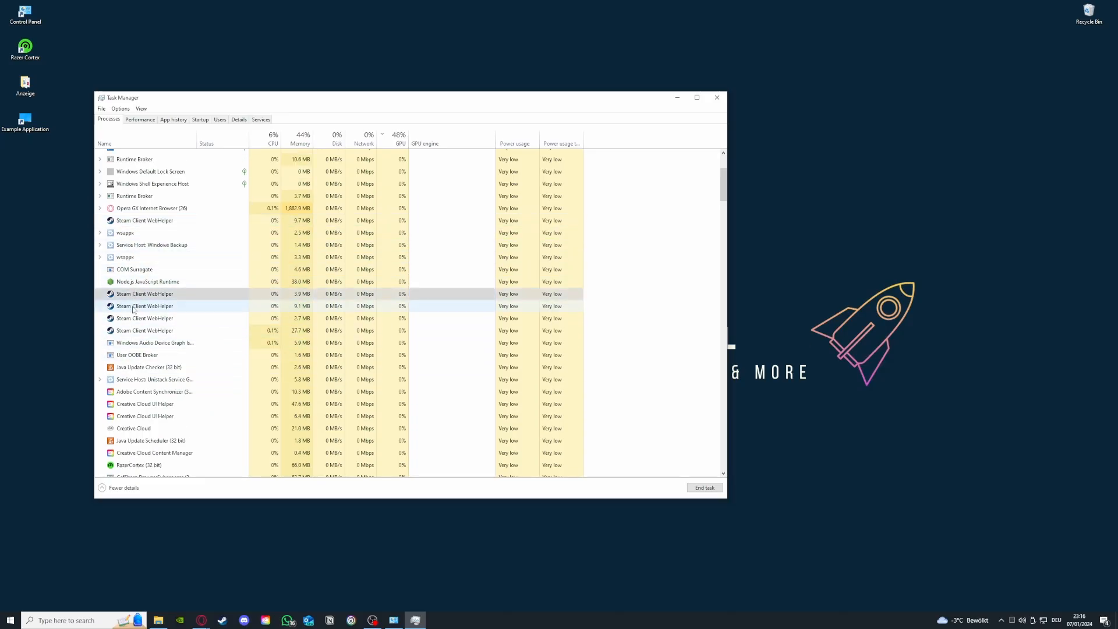
pyautogui.click(134, 306)
pyautogui.click(136, 319)
pyautogui.click(138, 331)
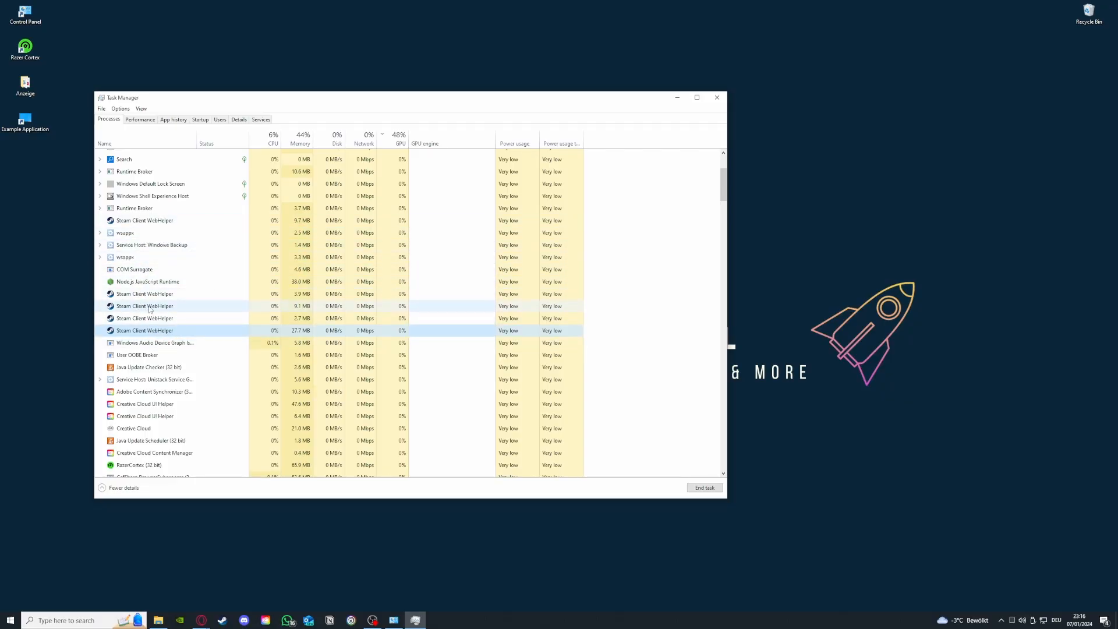
pyautogui.click(716, 97)
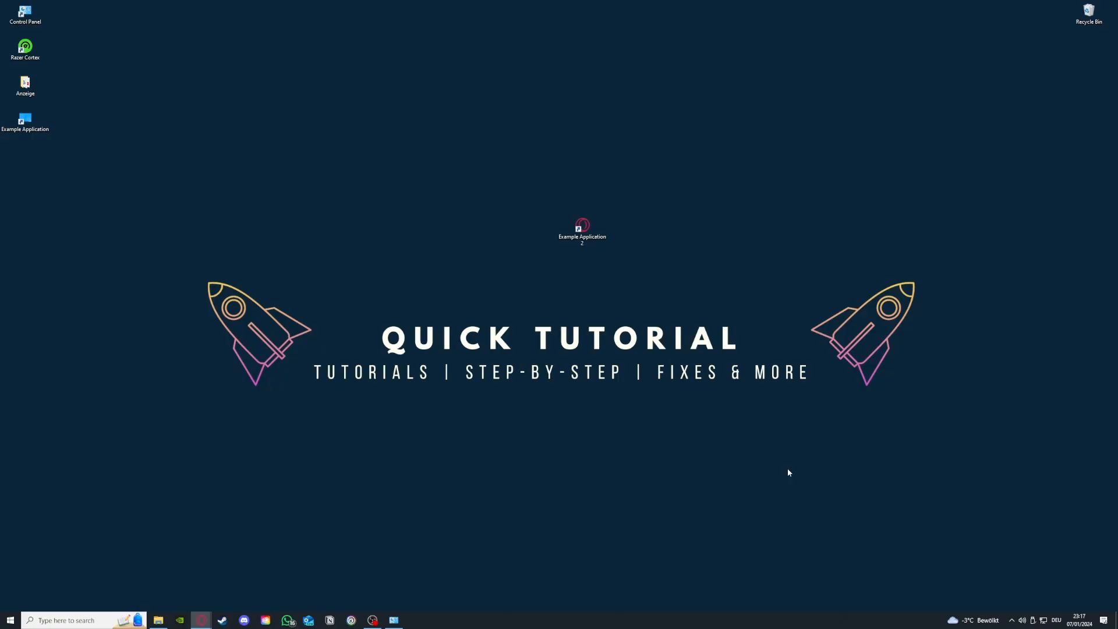
# Switch to Control Panel's System and Security window, open Administrative Tools, and place its window beside the first one
pyautogui.click(393, 619)
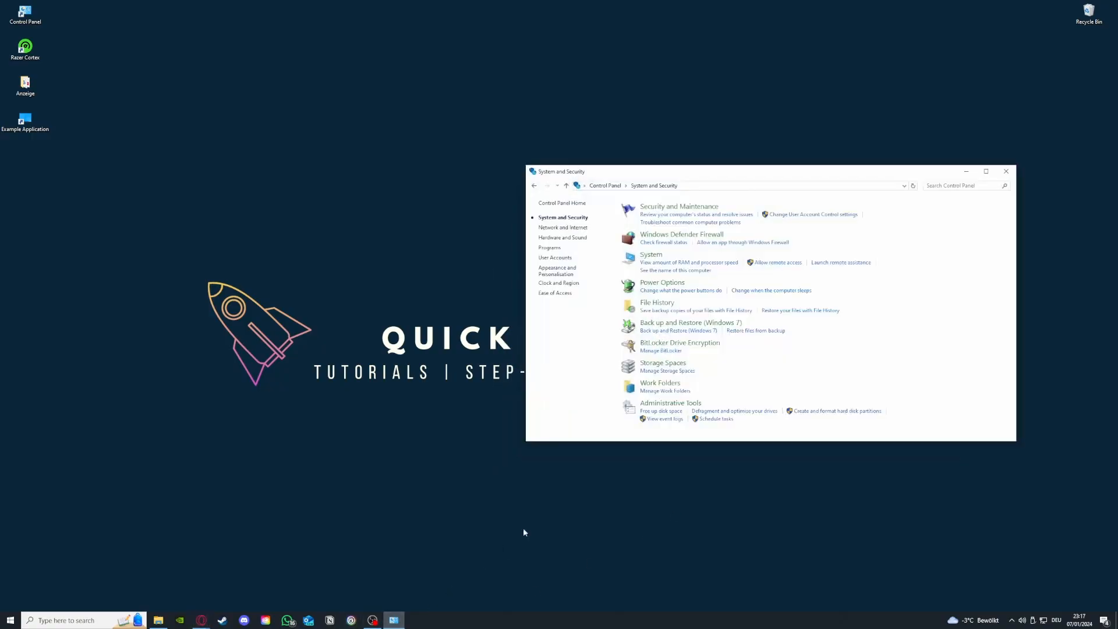
pyautogui.moveTo(663, 405)
pyautogui.mouseDown()
pyautogui.moveTo(576, 402)
pyautogui.moveTo(512, 415)
pyautogui.moveTo(649, 407)
pyautogui.mouseUp()
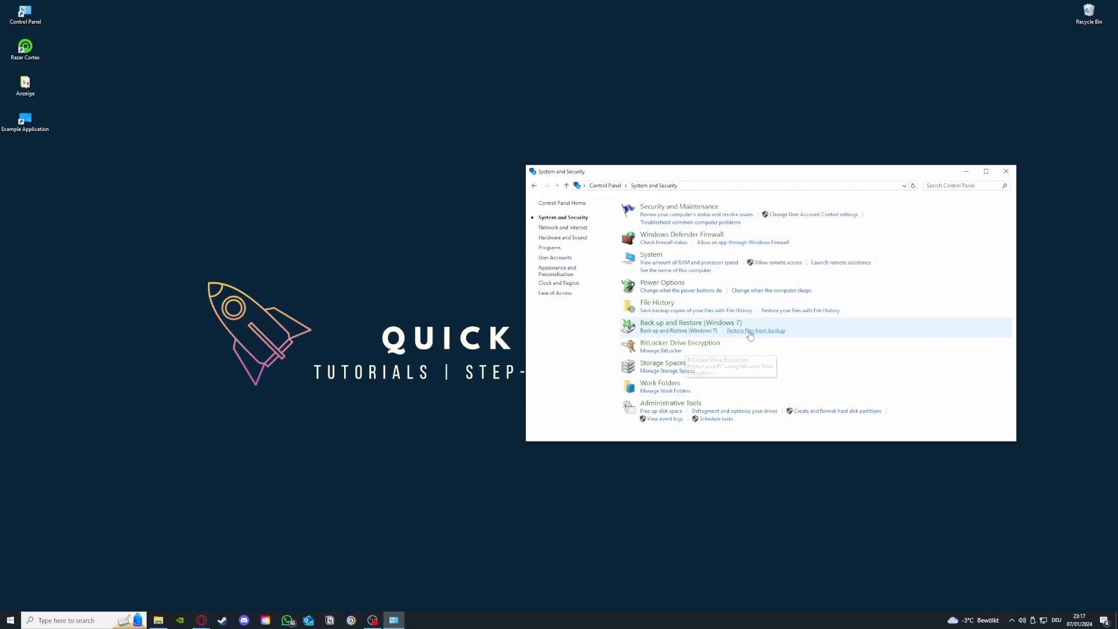
pyautogui.click(693, 404)
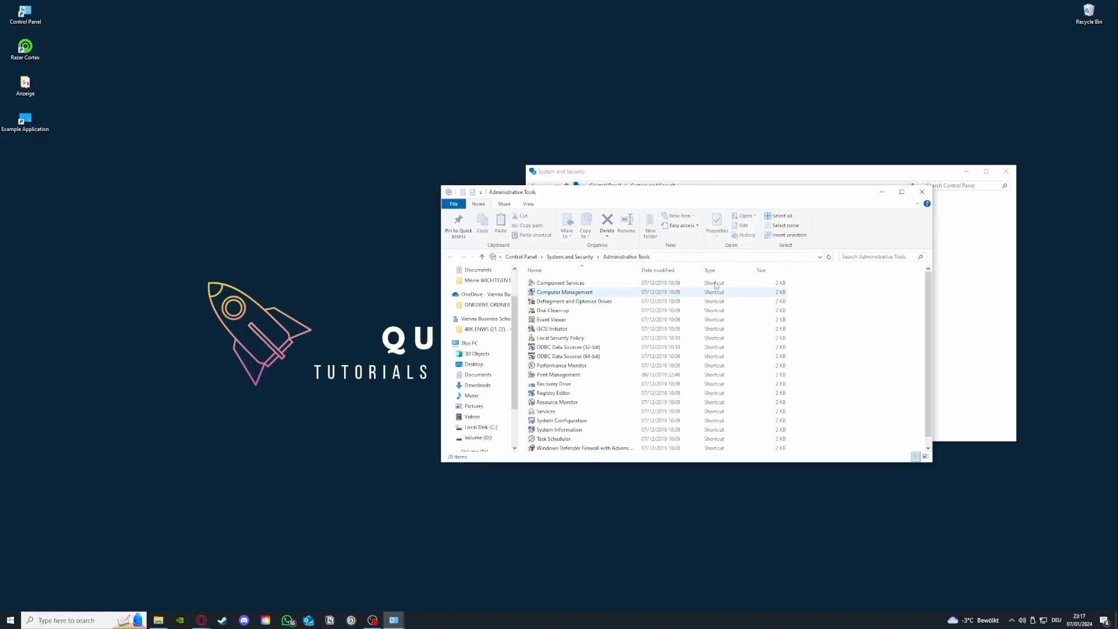
pyautogui.moveTo(693, 197); pyautogui.dragTo(277, 130)
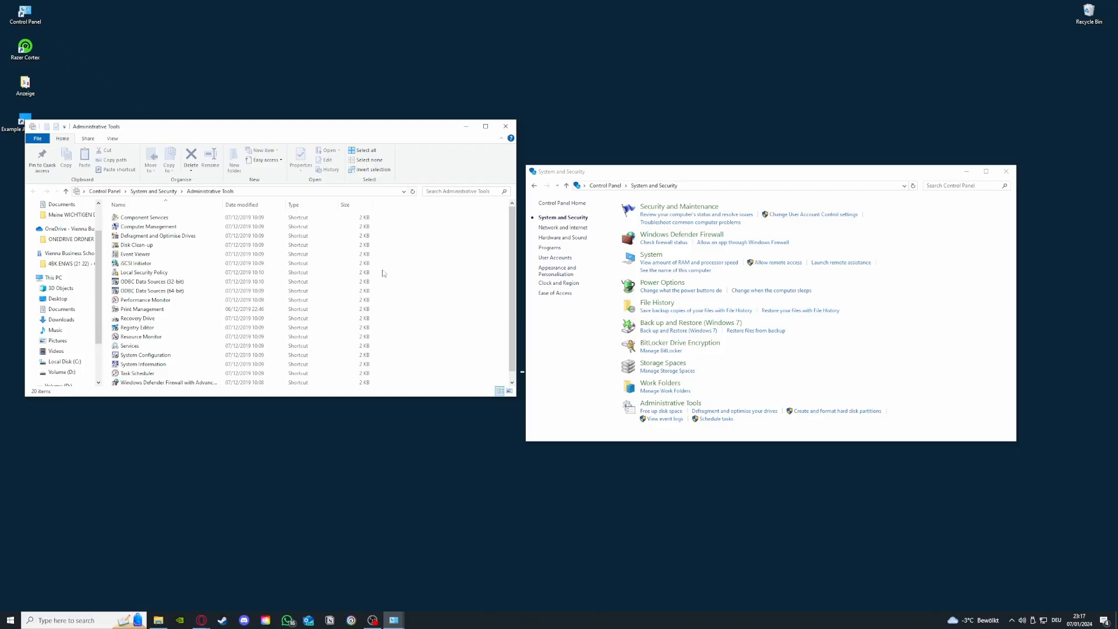
pyautogui.click(90, 620)
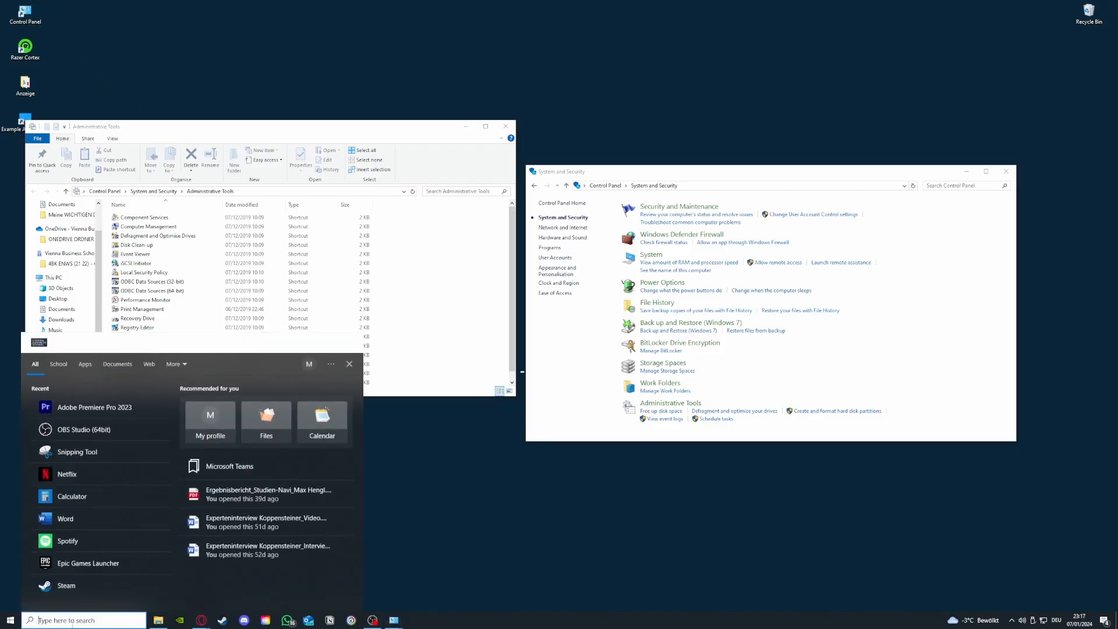
pyautogui.click(387, 531)
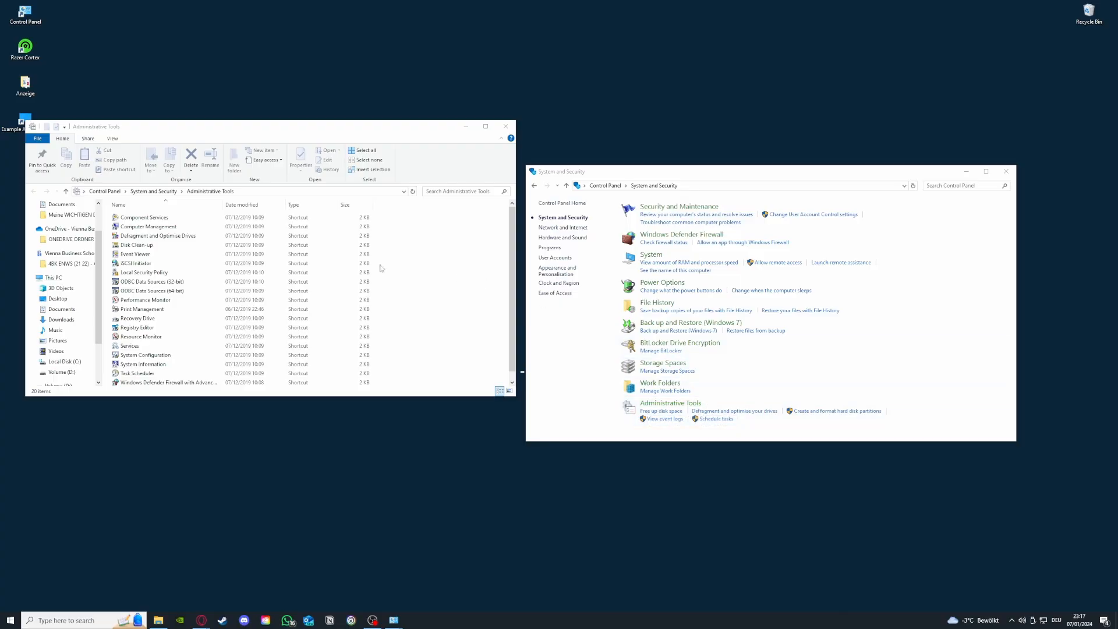
# Open Disk Clean-up, view the drives available for cleaning, and close the drive selection without starting a clean-up
pyautogui.doubleClick(140, 246)
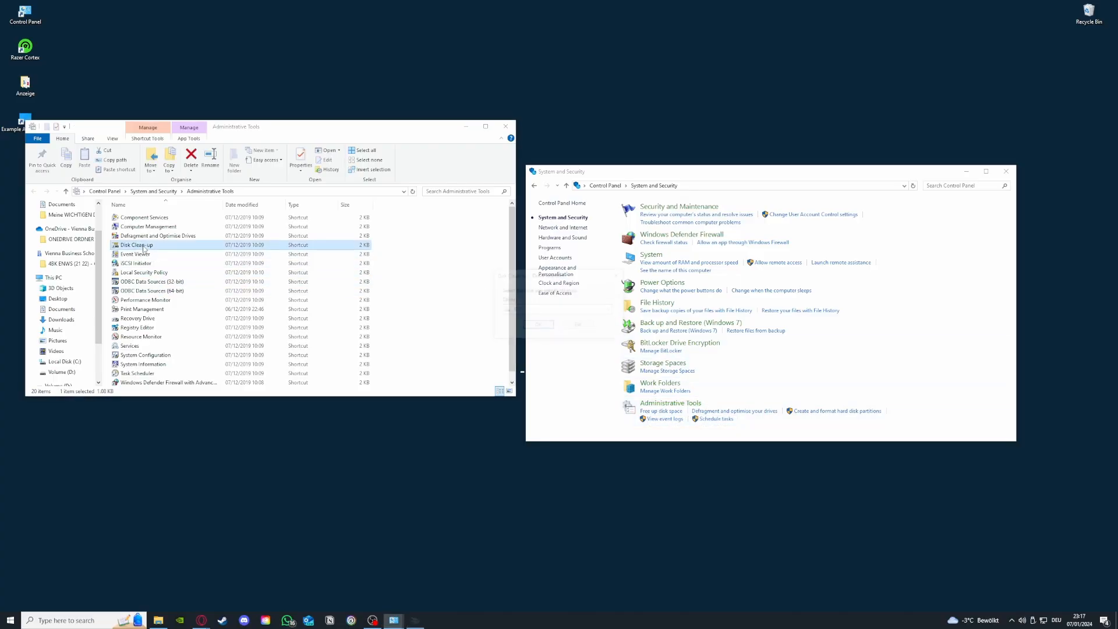
pyautogui.click(527, 310)
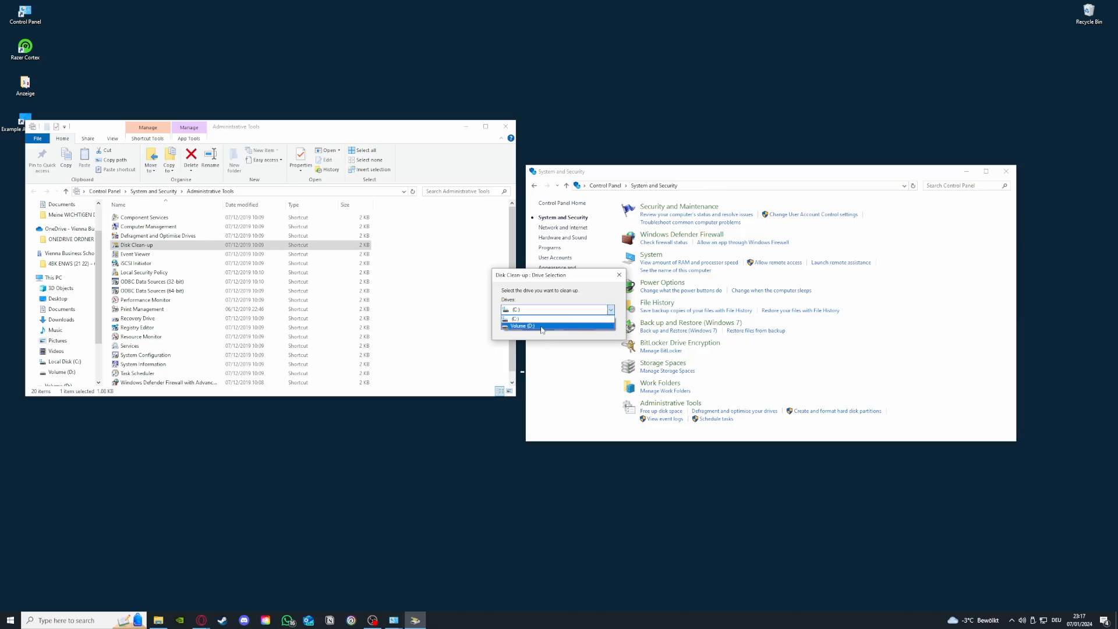
pyautogui.click(610, 308)
pyautogui.click(618, 279)
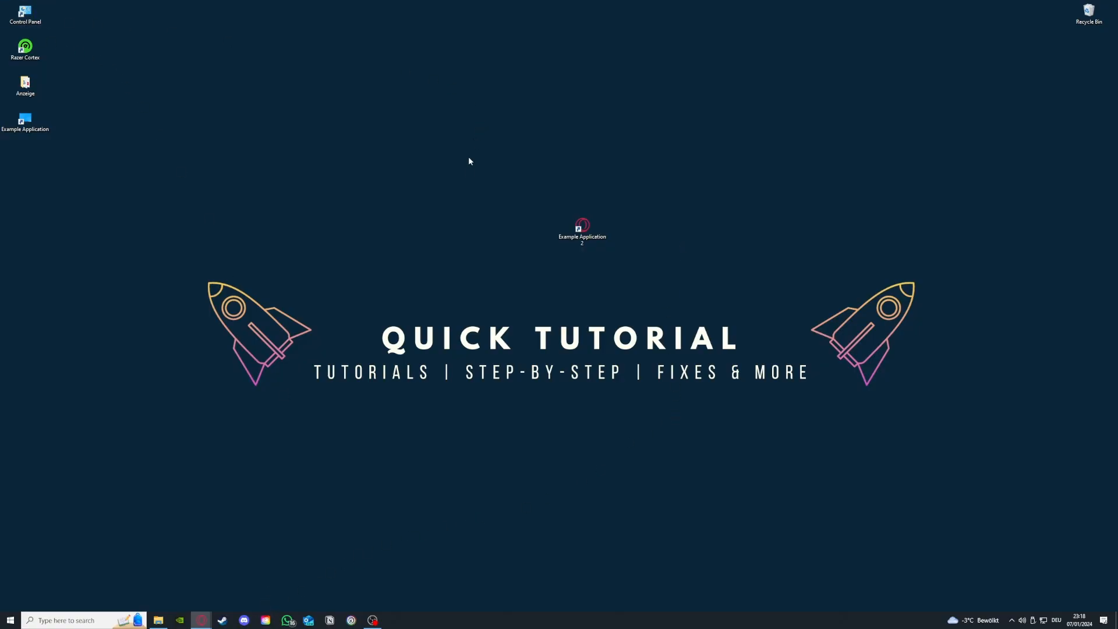
# Open Control Panel's list of programs to uninstall and browse through the installed programs
pyautogui.doubleClick(43, 16)
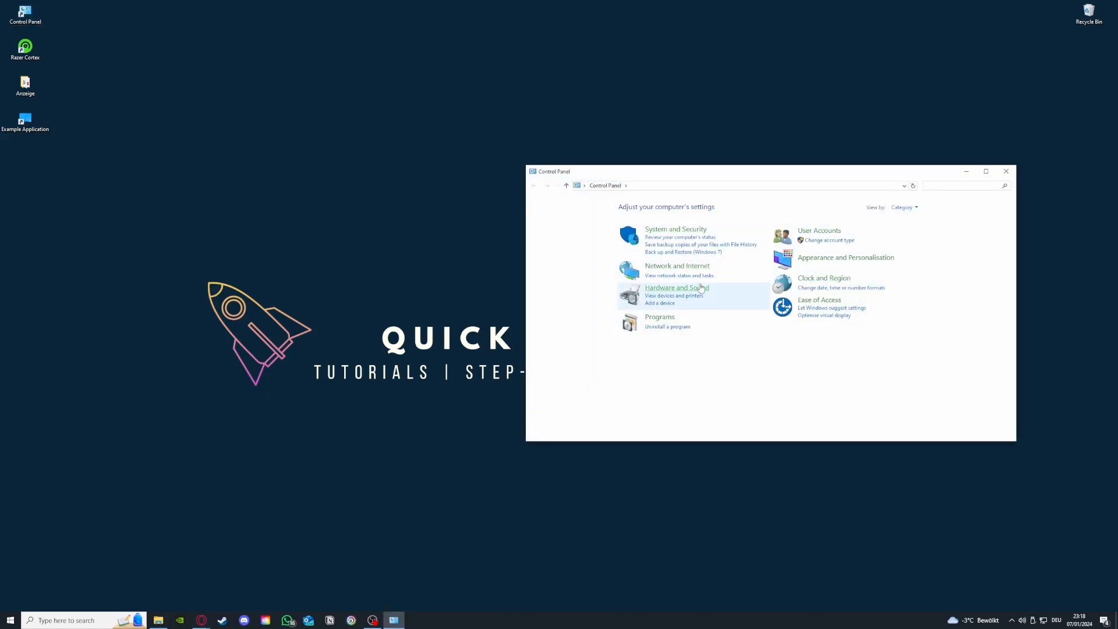
pyautogui.click(669, 328)
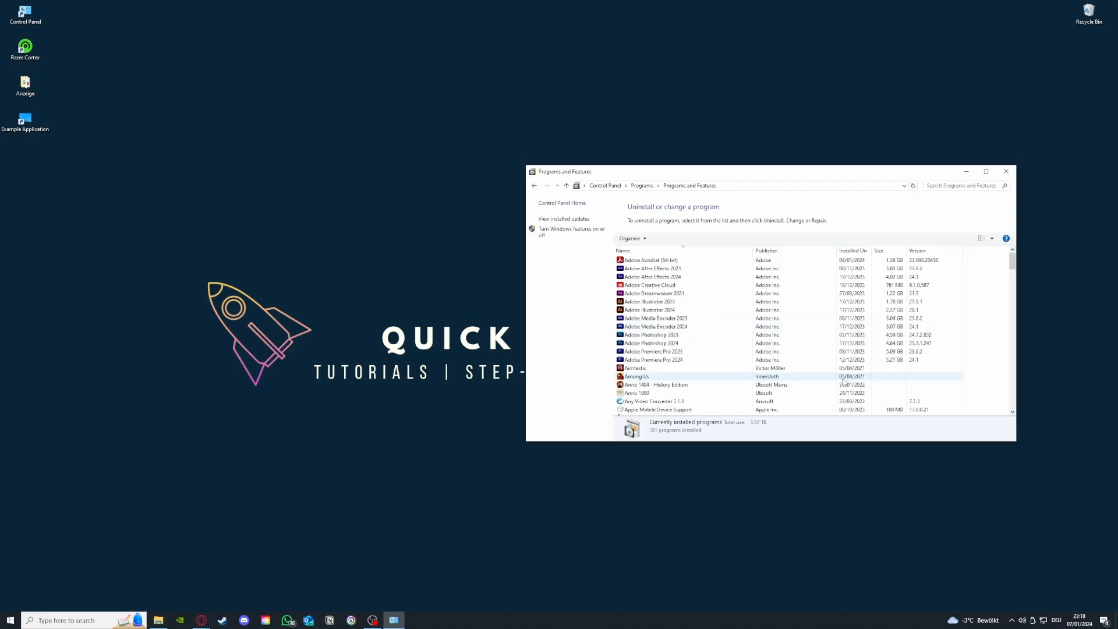
pyautogui.scroll(-15, 842, 381)
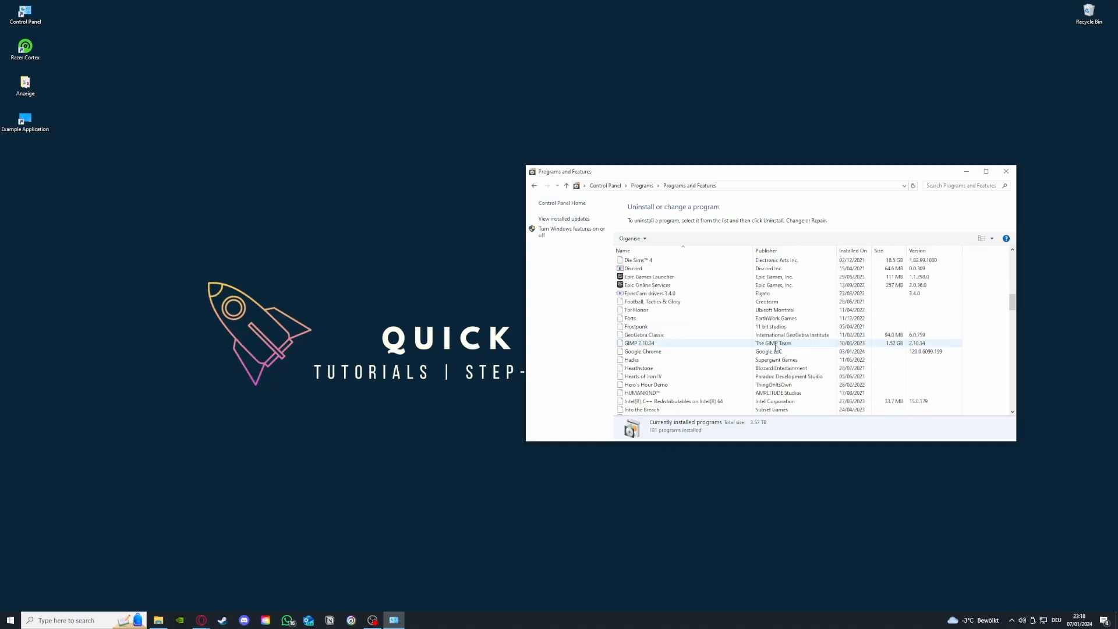
pyautogui.scroll(-15, 776, 349)
pyautogui.scroll(9, 724, 352)
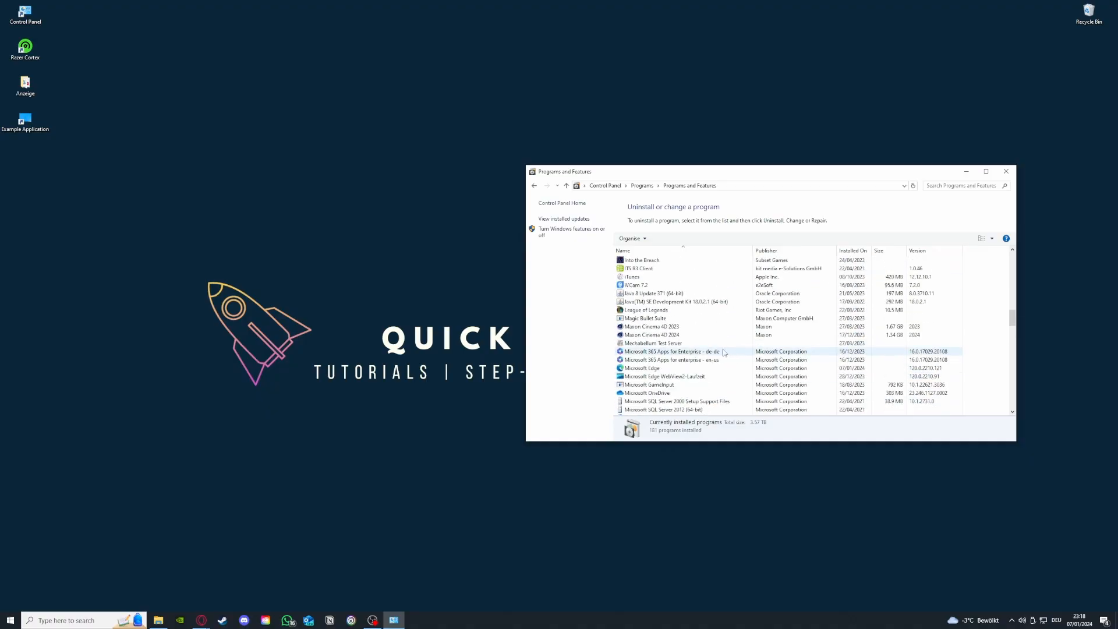
# Bring up the uninstall option for Microsoft Teams in the installed programs list, and dismiss it without uninstalling
pyautogui.scroll(-3, 724, 352)
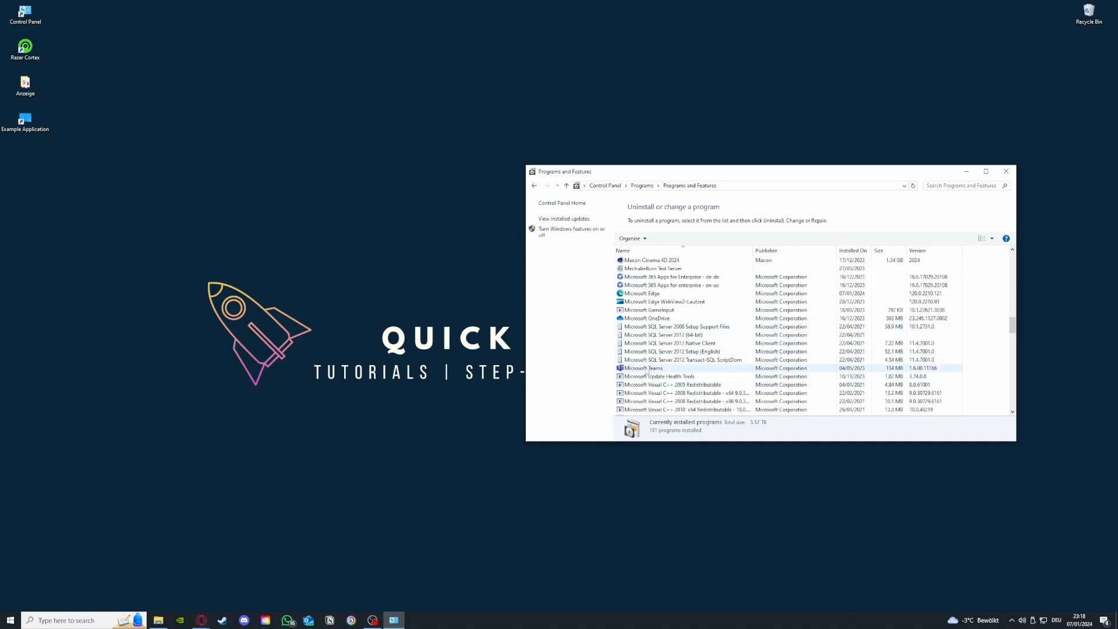
pyautogui.click(647, 371)
pyautogui.rightClick(646, 371)
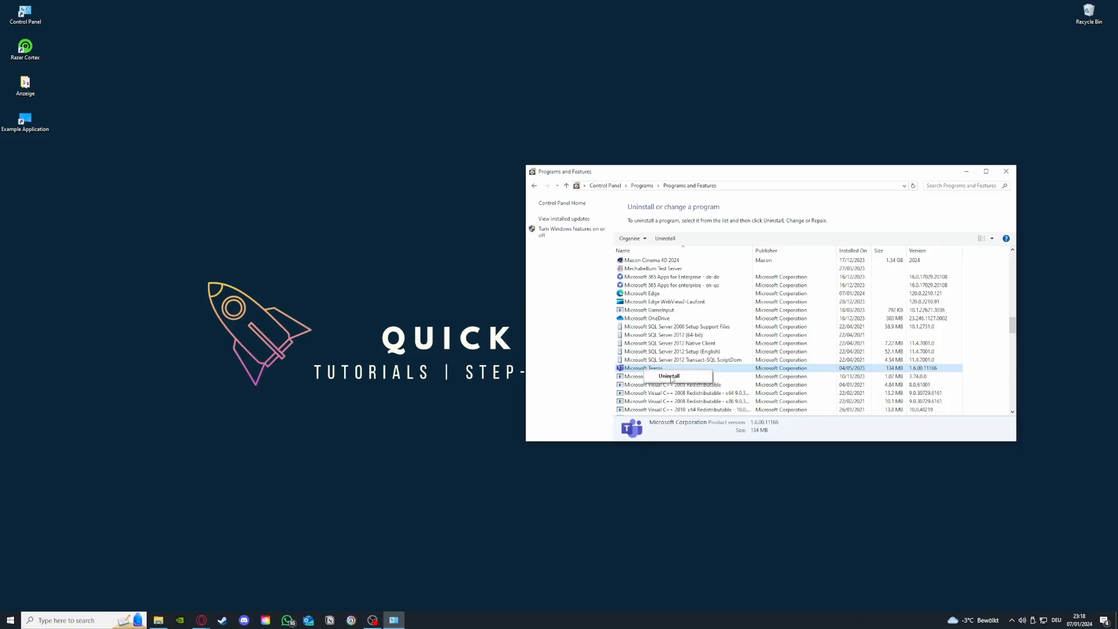
pyautogui.click(557, 301)
# Return to the Control Panel home, search for "window" and open Windows Defender Firewall
pyautogui.click(534, 186)
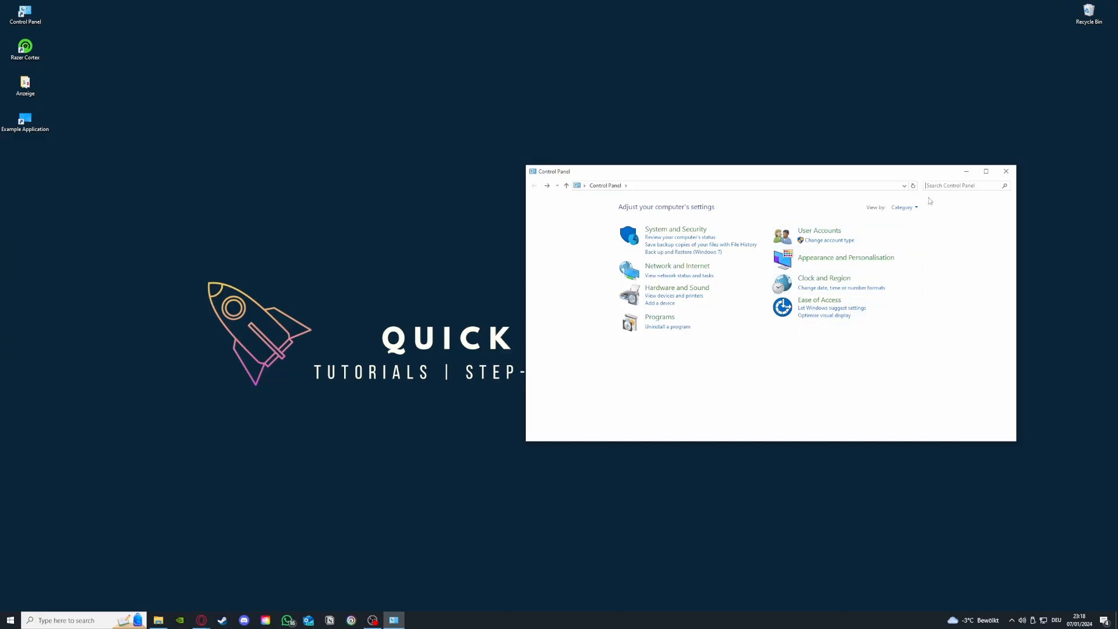
pyautogui.write('window')
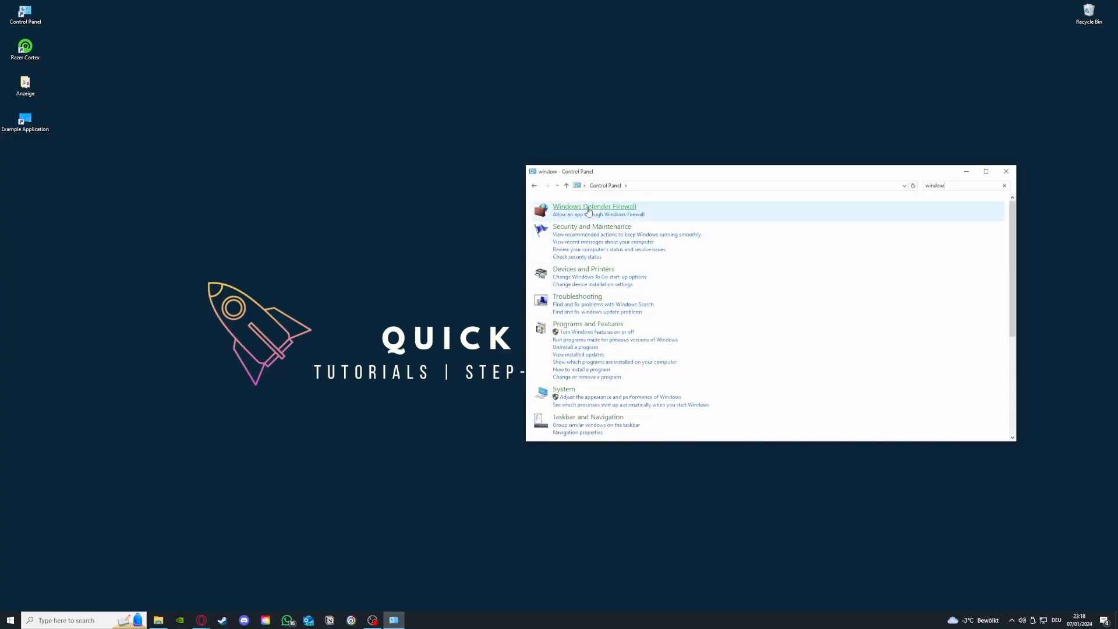
pyautogui.click(593, 206)
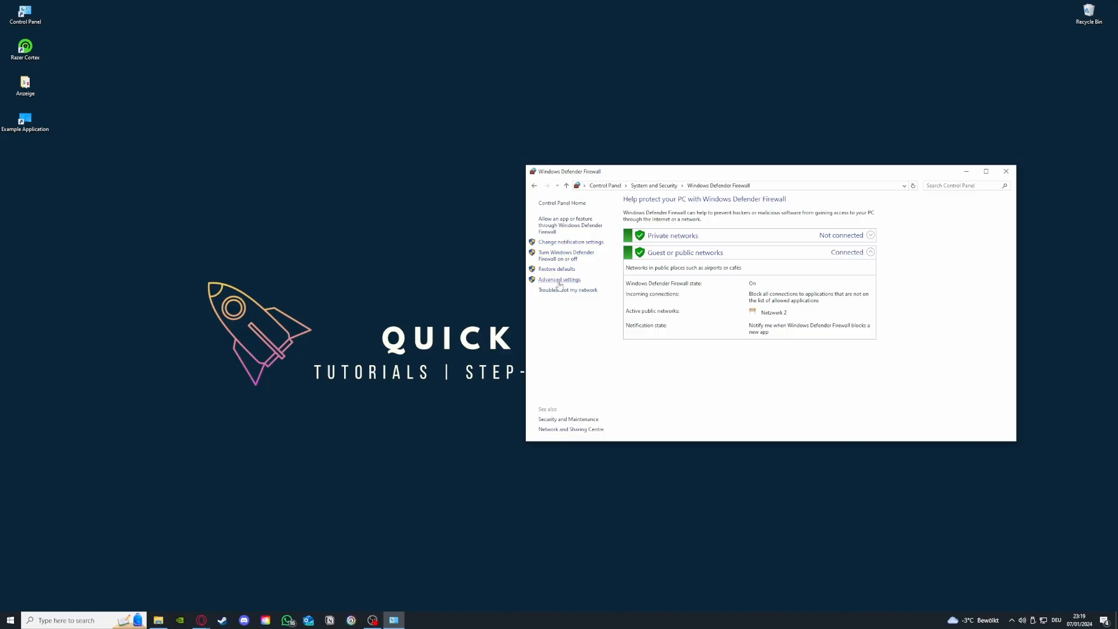
# Browse the list of apps allowed to communicate through Windows Defender Firewall, and return to the firewall overview
pyautogui.click(561, 226)
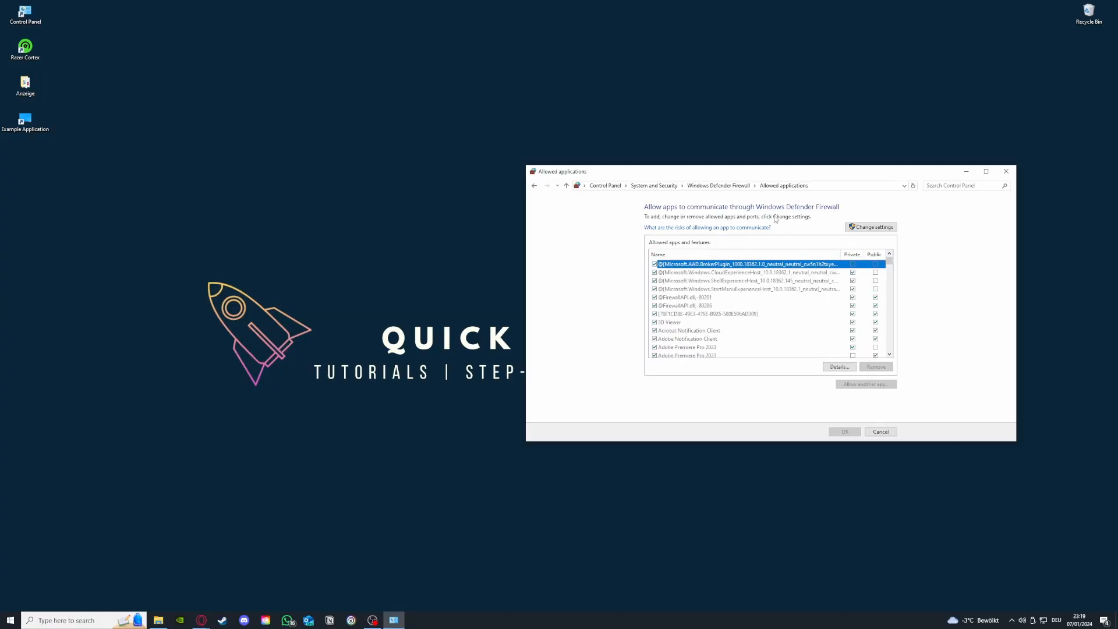
pyautogui.click(534, 186)
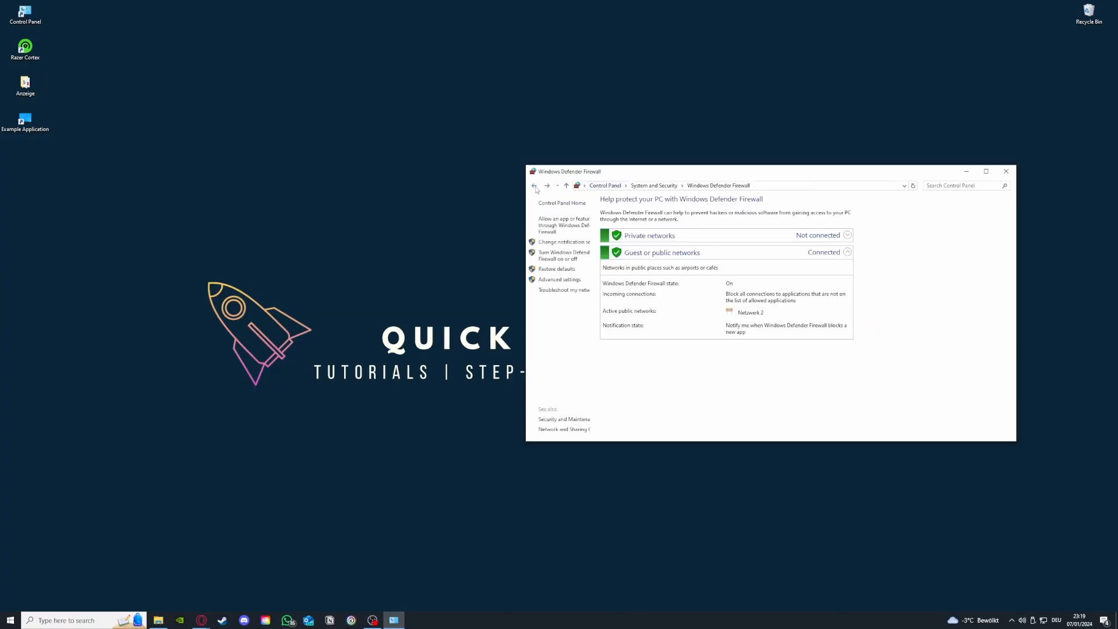
pyautogui.click(560, 227)
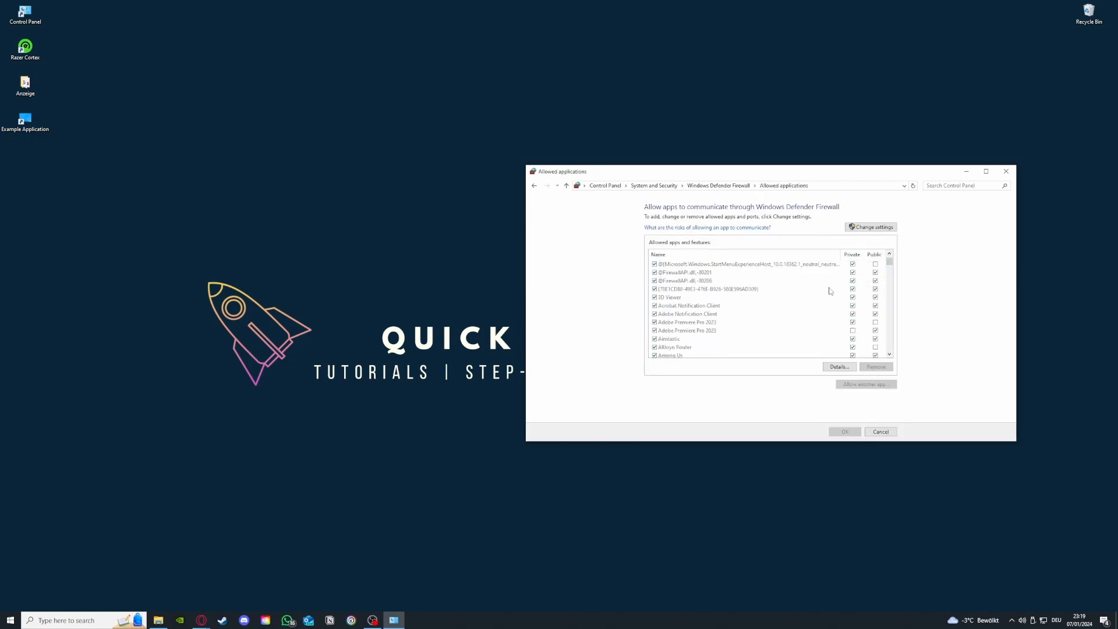
pyautogui.scroll(-10, 829, 290)
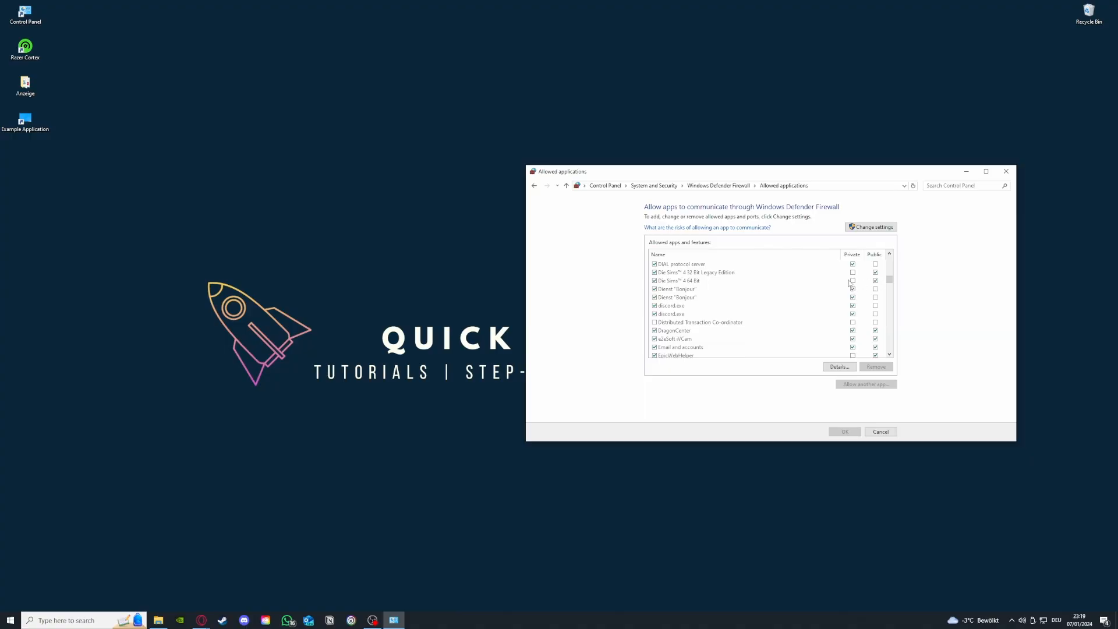
pyautogui.click(533, 186)
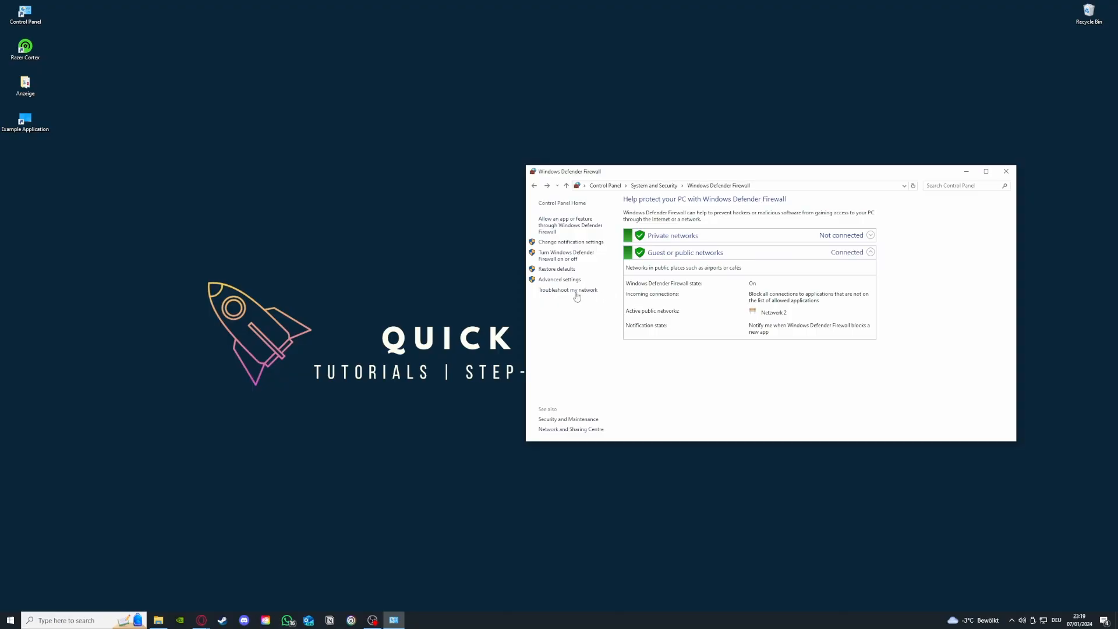
# Open the firewall's advanced settings and browse through the inbound rules
pyautogui.click(558, 279)
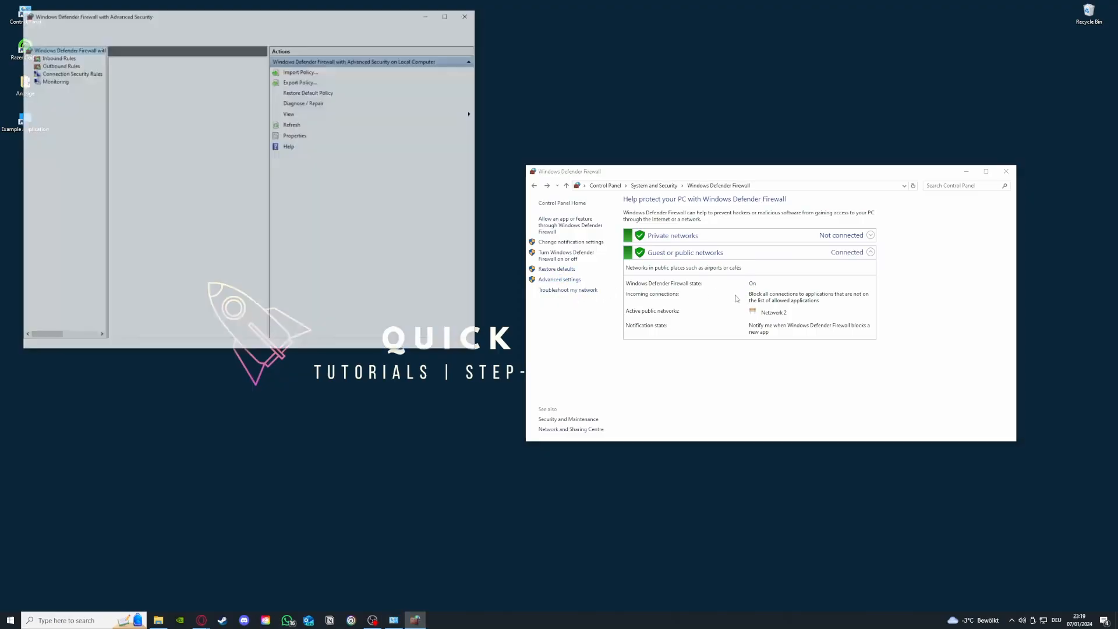
pyautogui.scroll(-2, 174, 135)
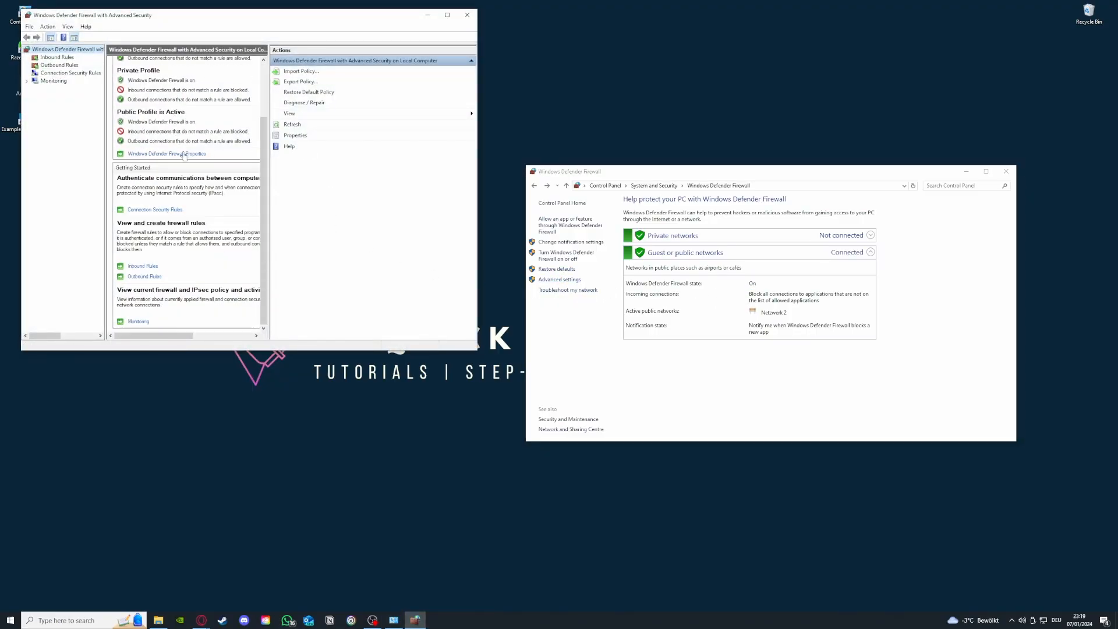
pyautogui.click(57, 58)
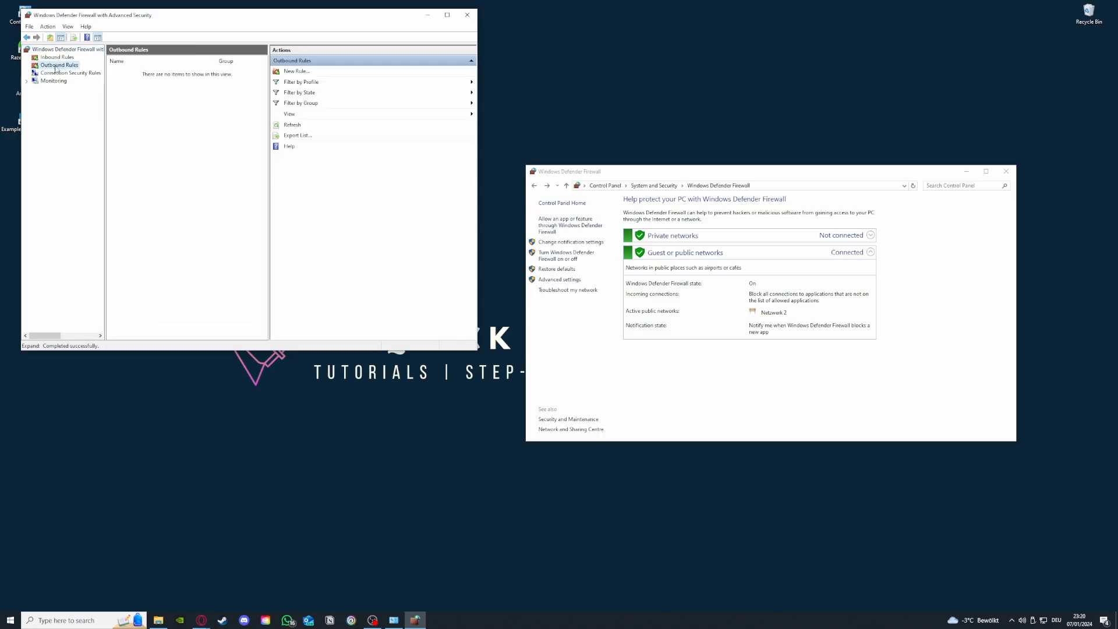
pyautogui.click(60, 64)
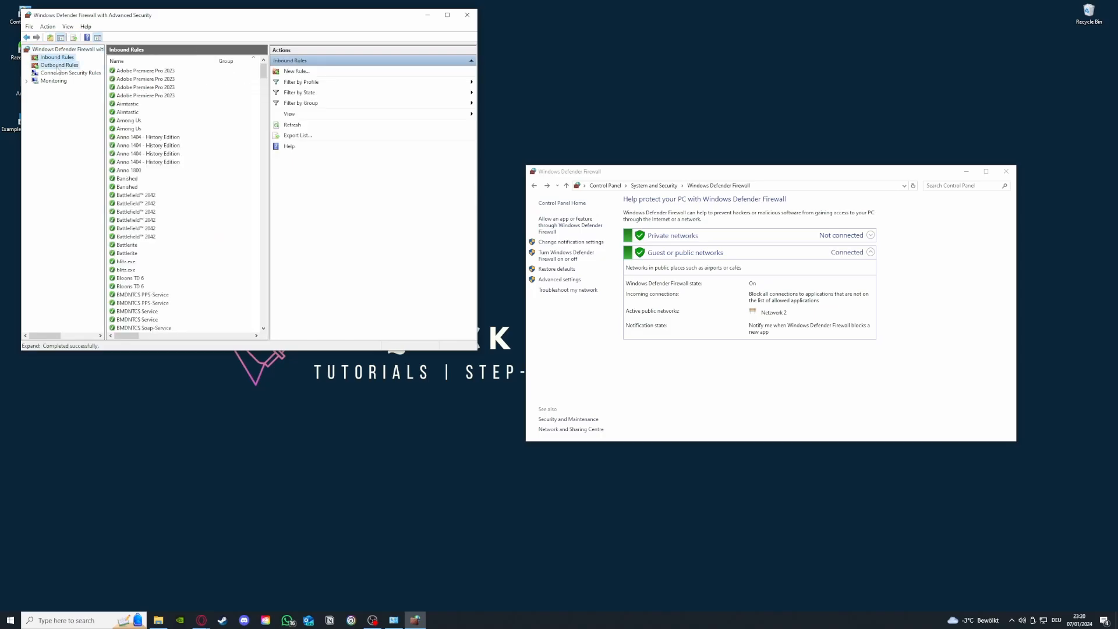
pyautogui.click(58, 58)
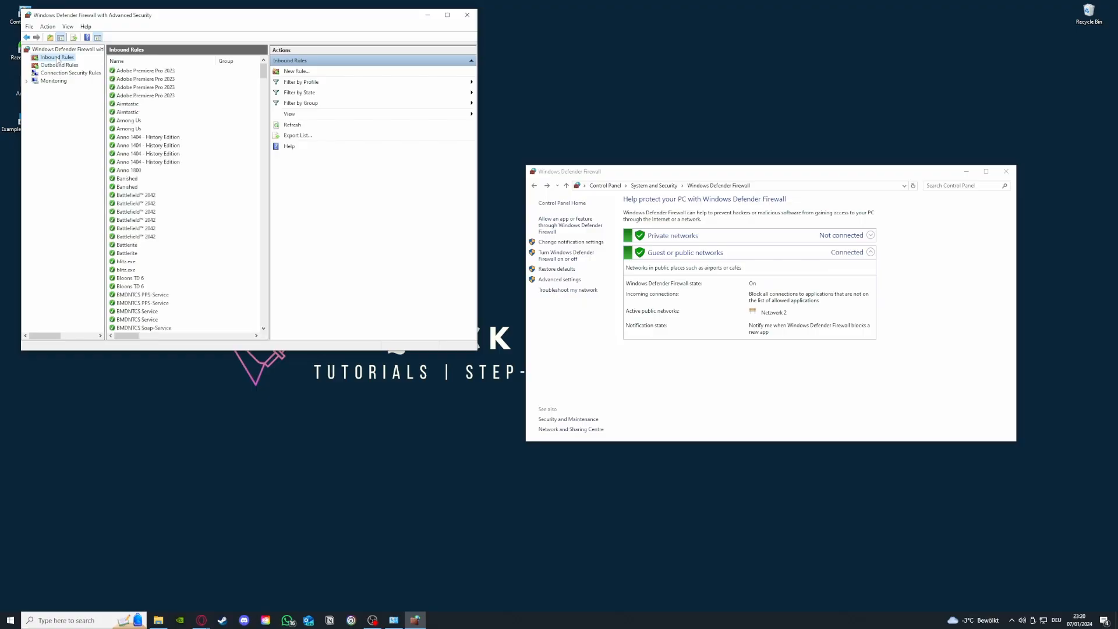
pyautogui.scroll(-10, 182, 174)
pyautogui.scroll(-15, 182, 174)
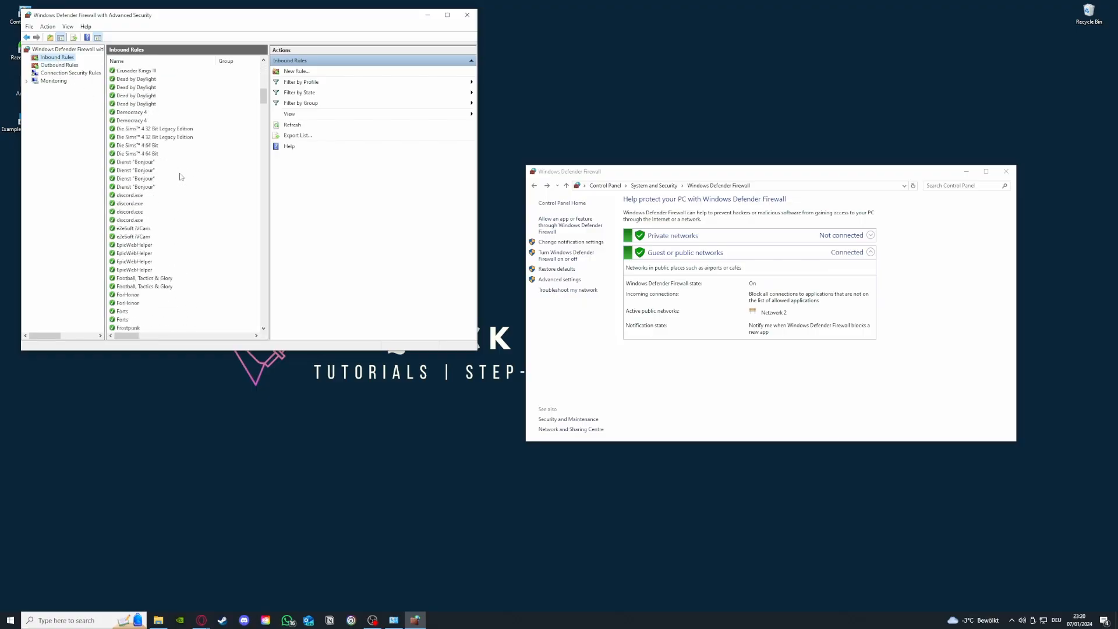
# View the rule types offered for a new inbound rule, close the wizard without creating one, and browse further inbound rules
pyautogui.click(313, 71)
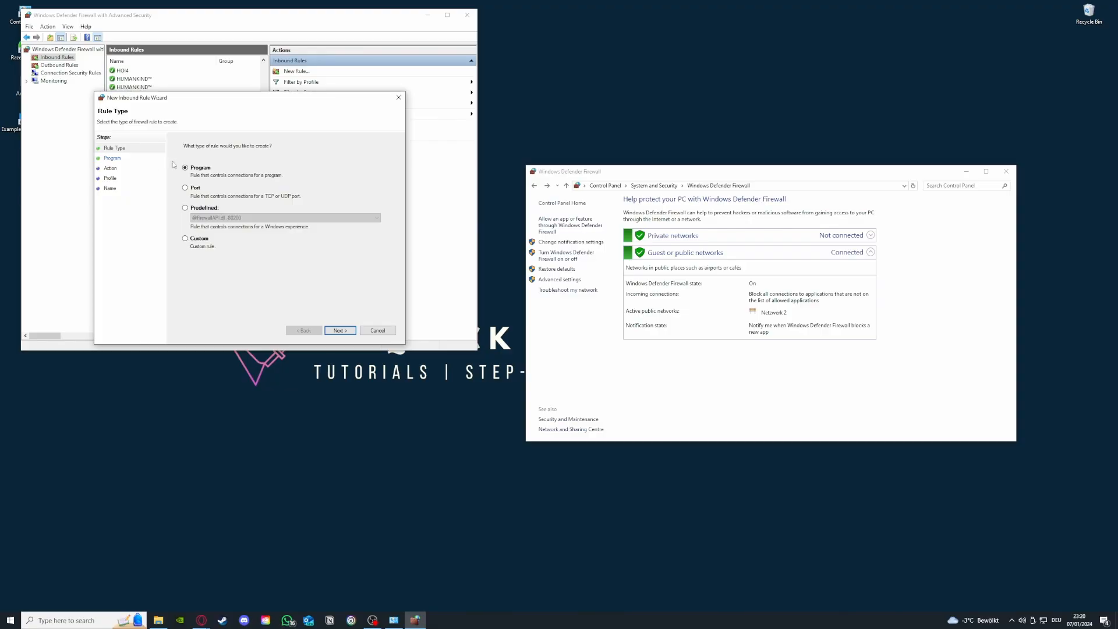
pyautogui.click(402, 98)
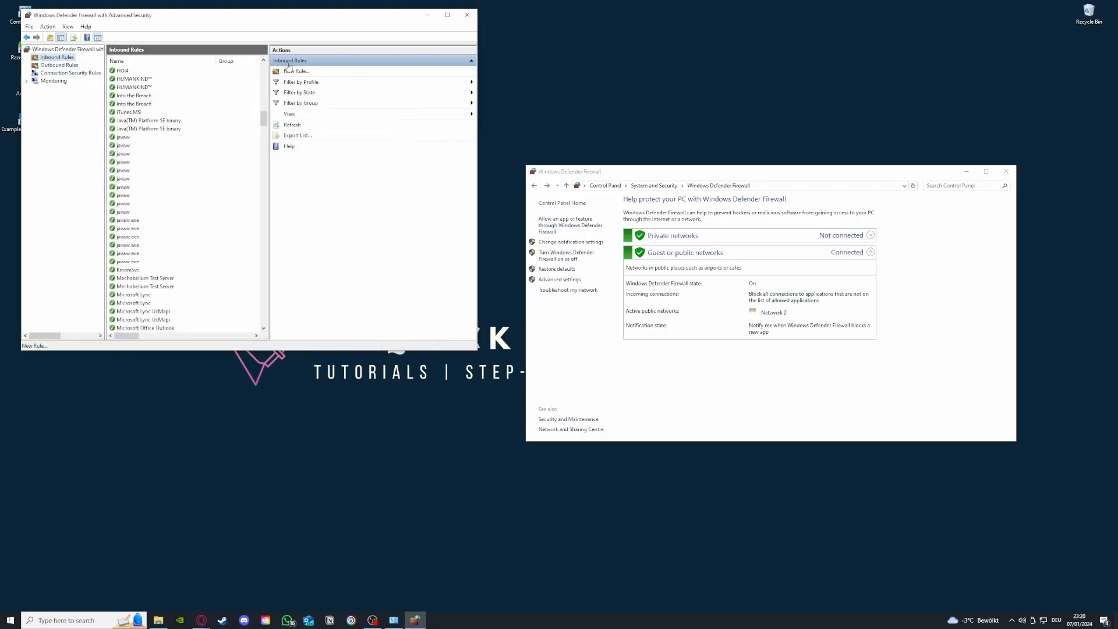
pyautogui.scroll(-10, 205, 281)
pyautogui.scroll(-8, 203, 281)
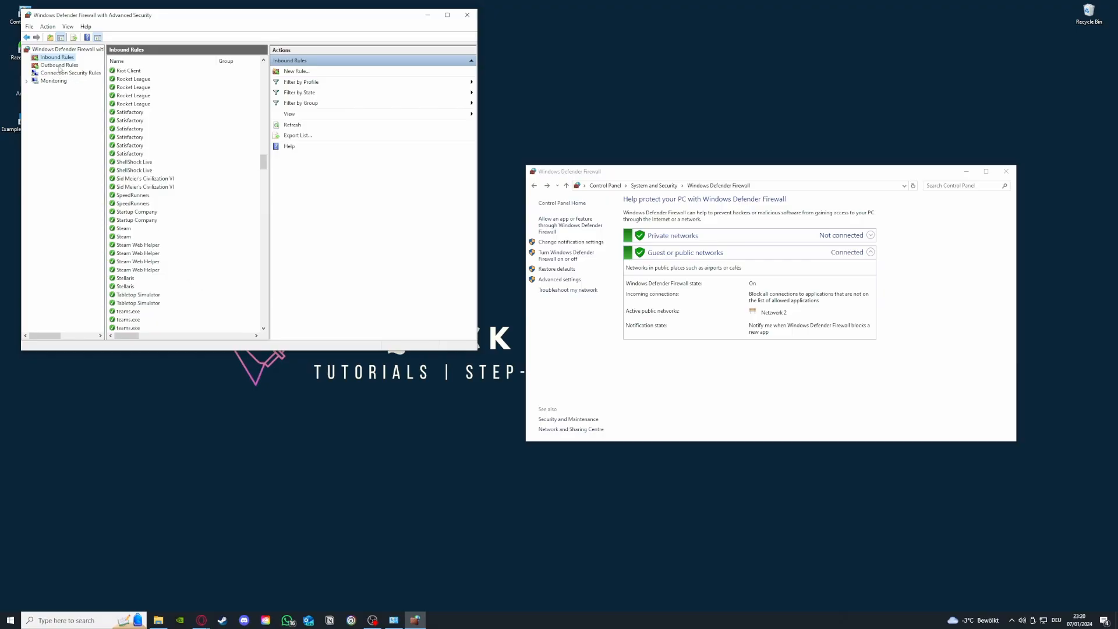
# Browse the outbound firewall rules, comparing them with the inbound rules
pyautogui.click(59, 65)
pyautogui.click(58, 58)
pyautogui.click(59, 65)
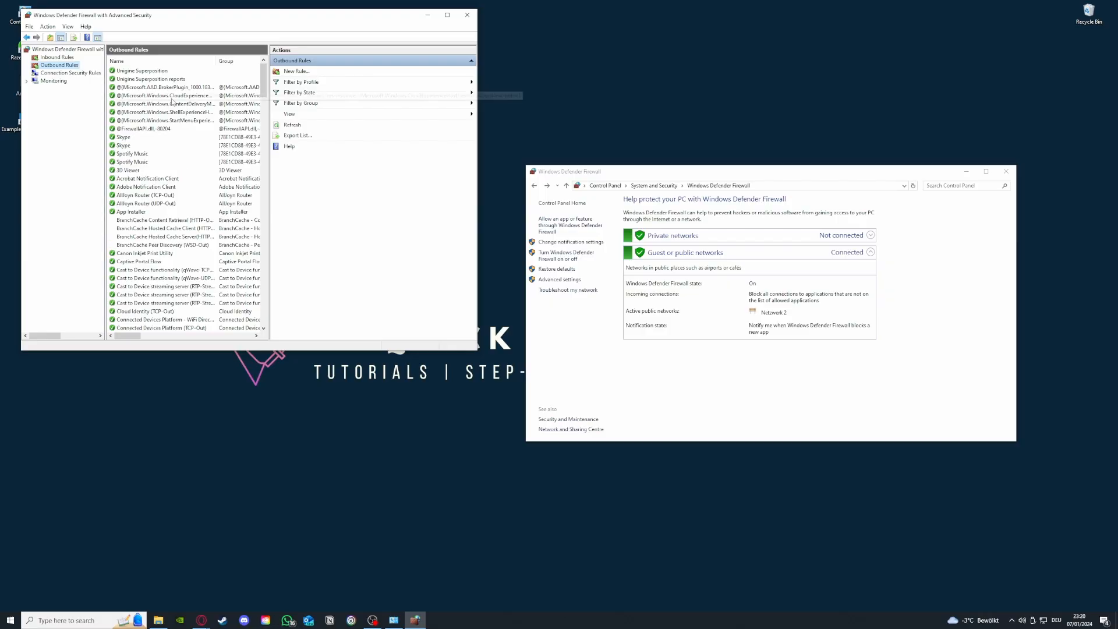
pyautogui.moveTo(263, 82); pyautogui.dragTo(120, 235)
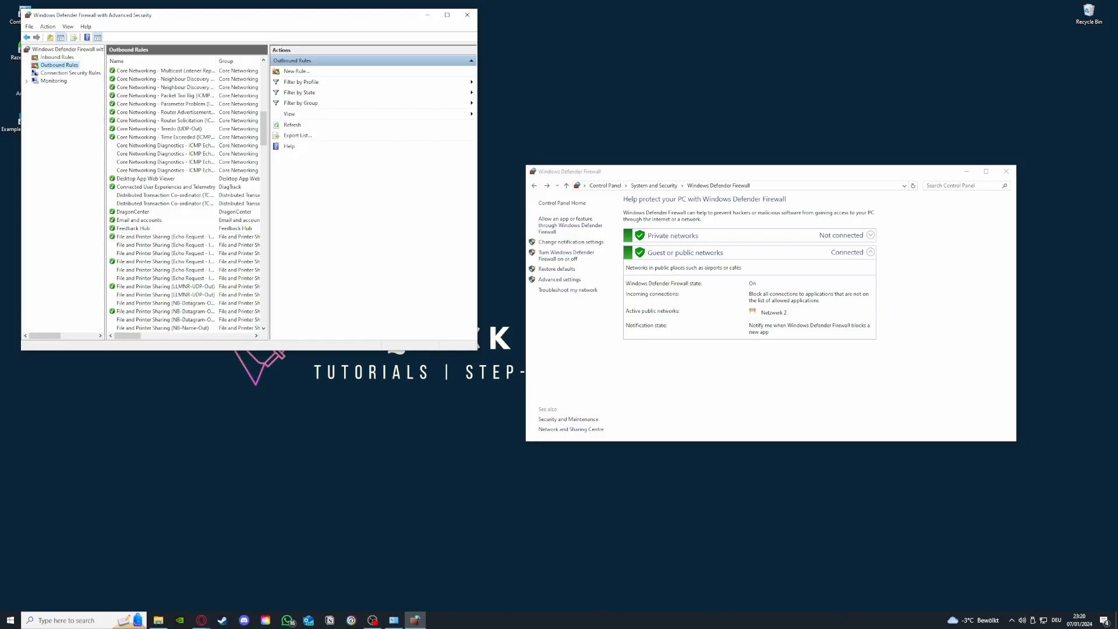
pyautogui.click(201, 620)
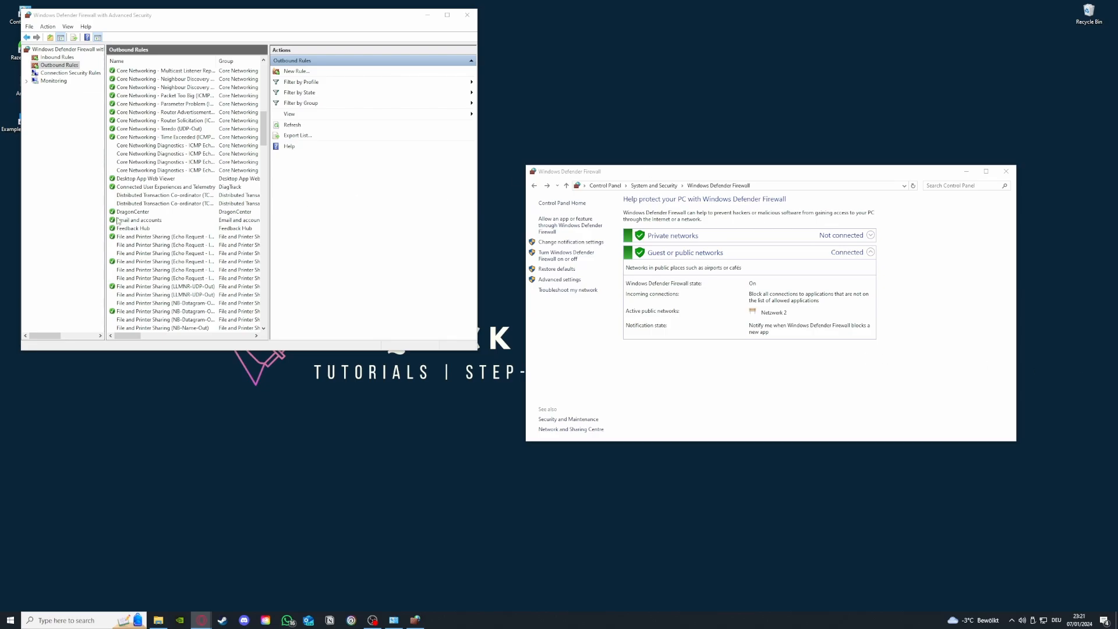
pyautogui.scroll(10, 152, 233)
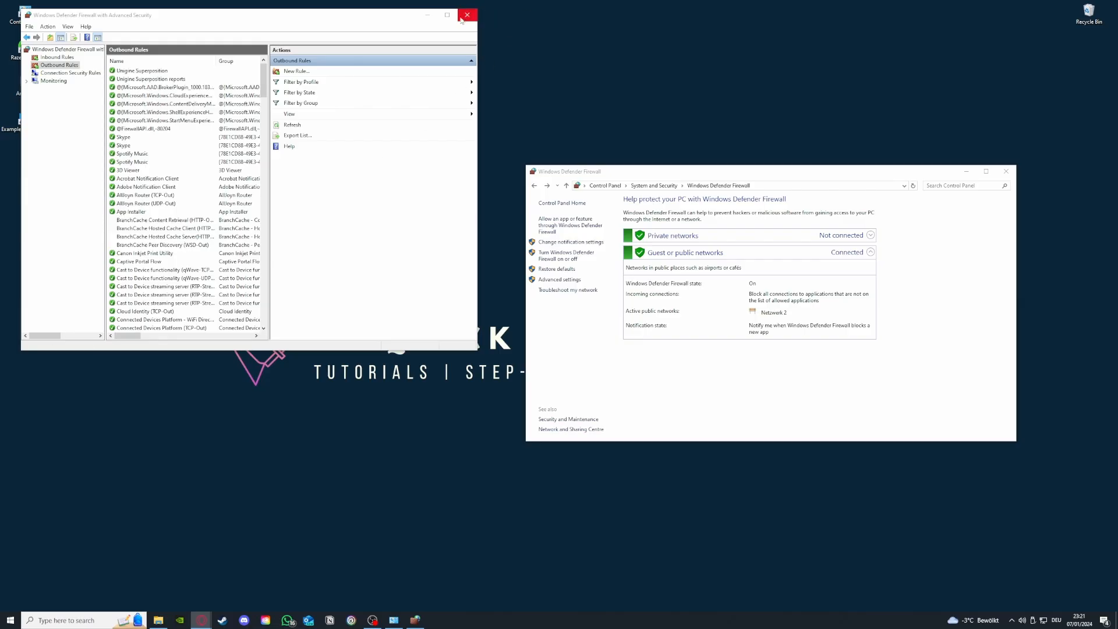
pyautogui.click(49, 57)
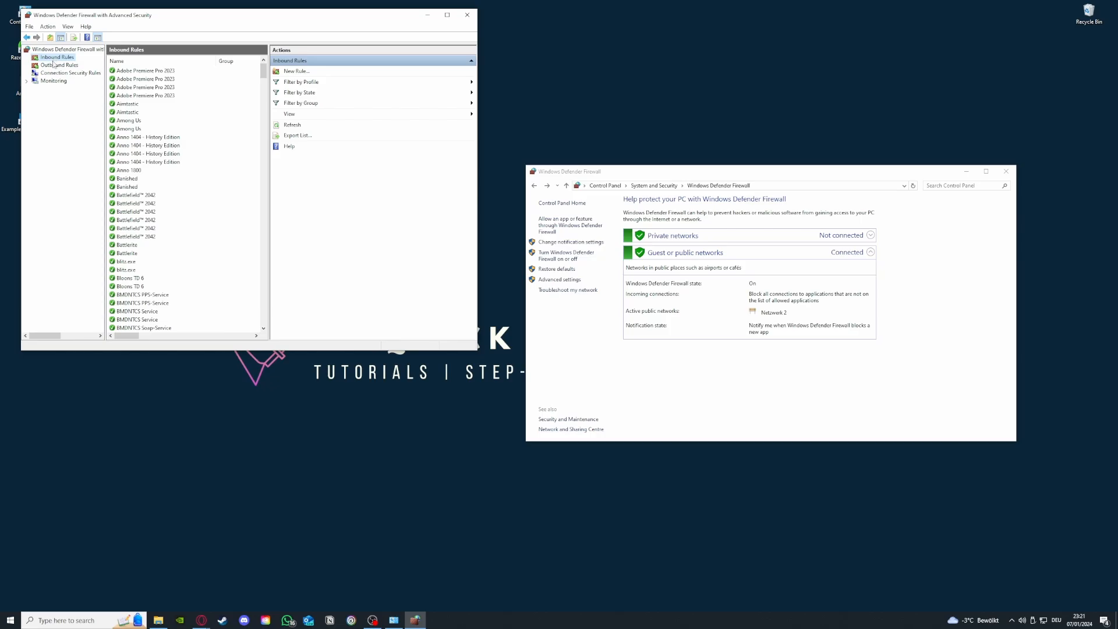
pyautogui.click(54, 66)
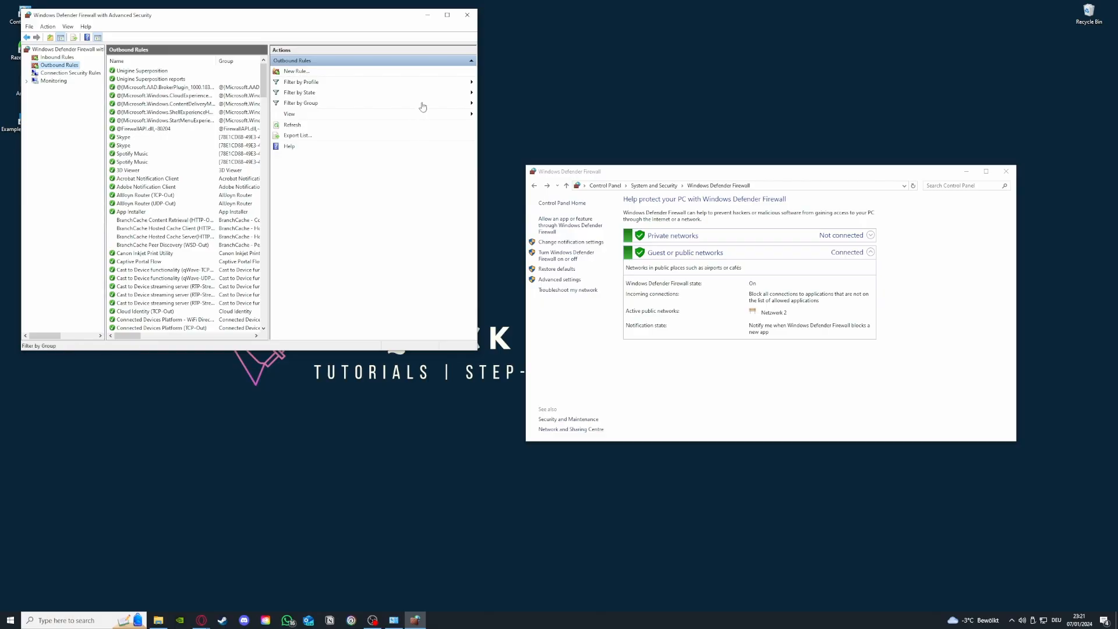
# Close both firewall windows and move the Example Application 2 shortcut to another spot on the desktop
pyautogui.click(467, 15)
pyautogui.click(1005, 172)
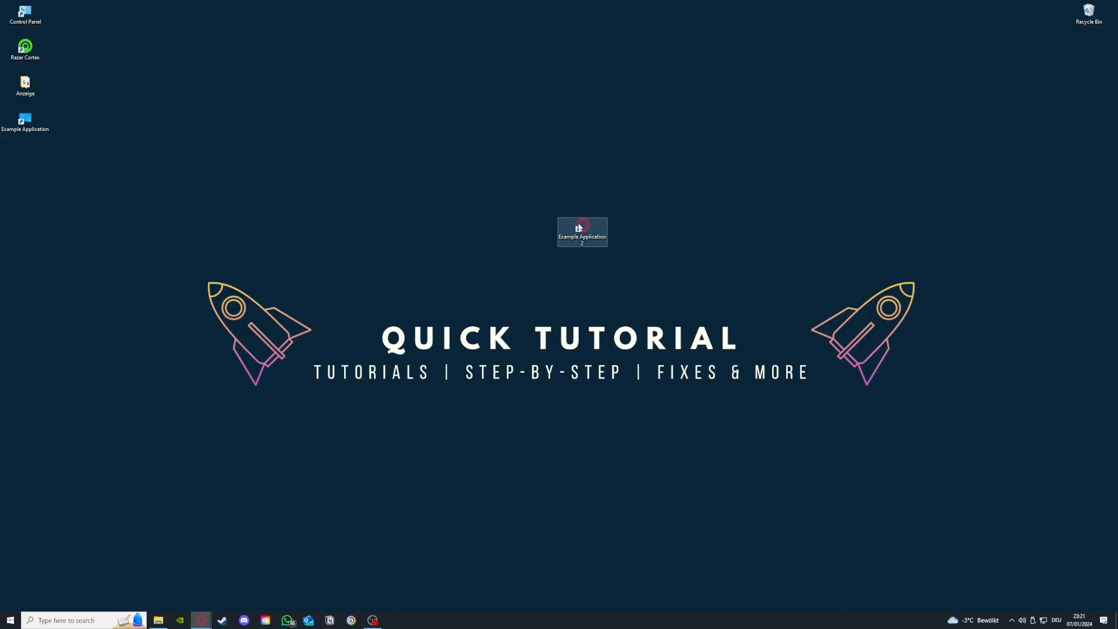
pyautogui.moveTo(582, 228); pyautogui.dragTo(467, 195)
pyautogui.click(699, 263)
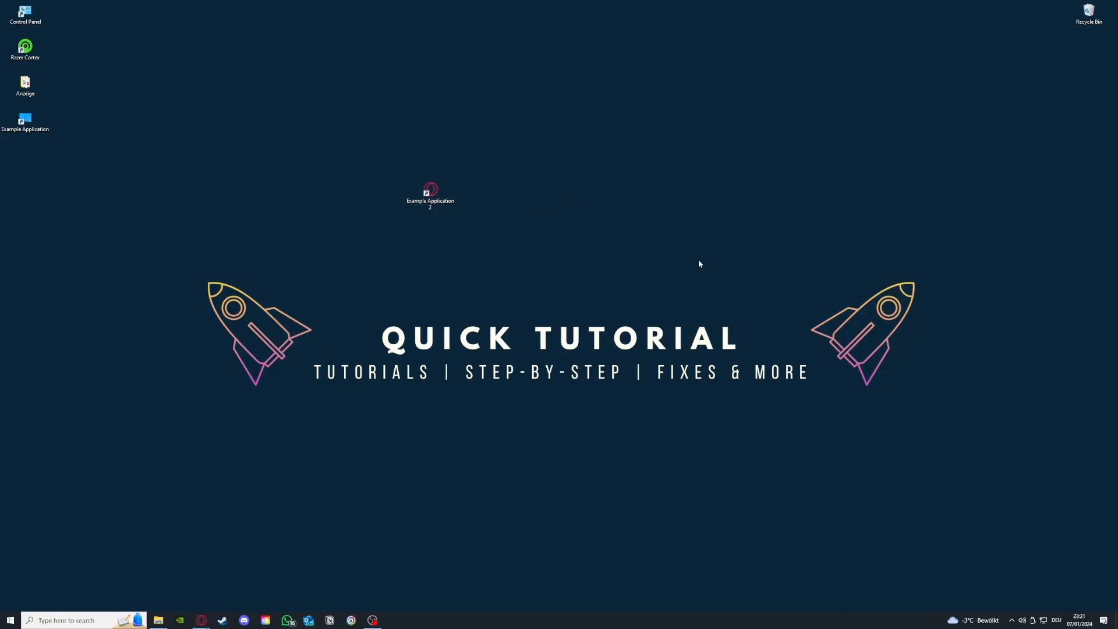